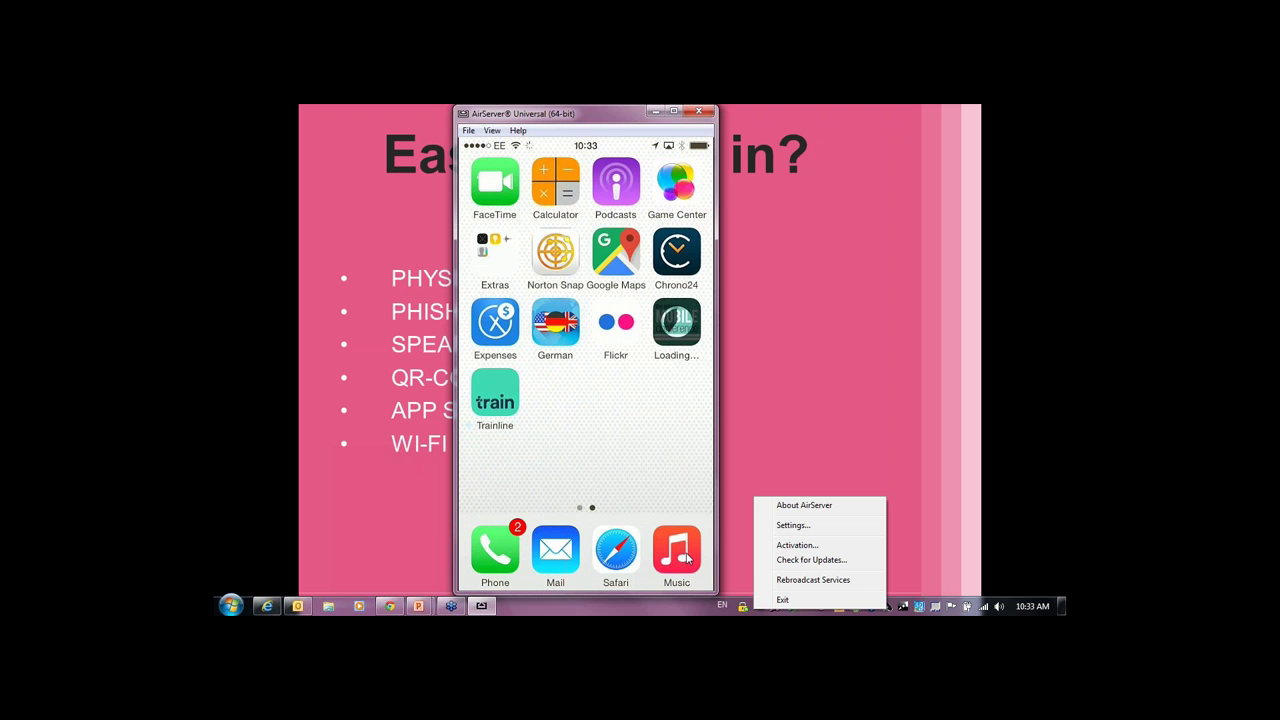
Close the AirServer iPhone mirror window to reveal the slide, then bring up the Start menu.
{"action": "left_click", "coordinate": [655, 111]}
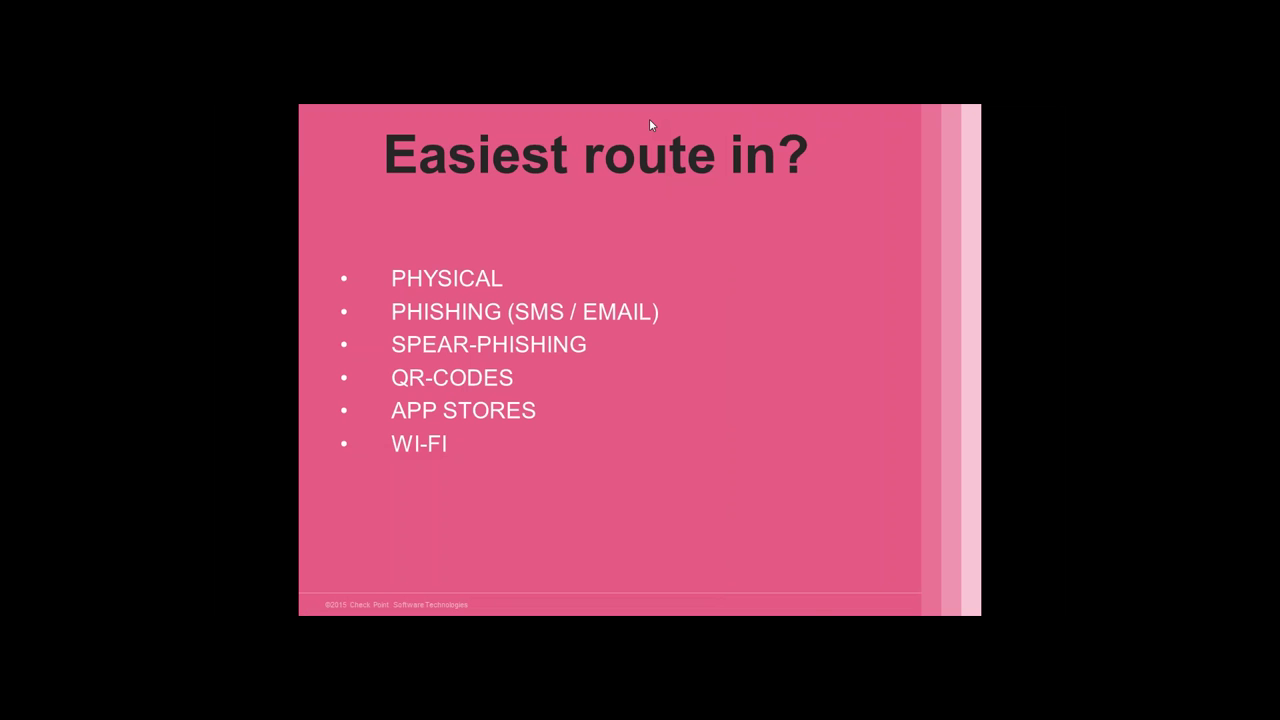
{"action": "key", "text": "super"}
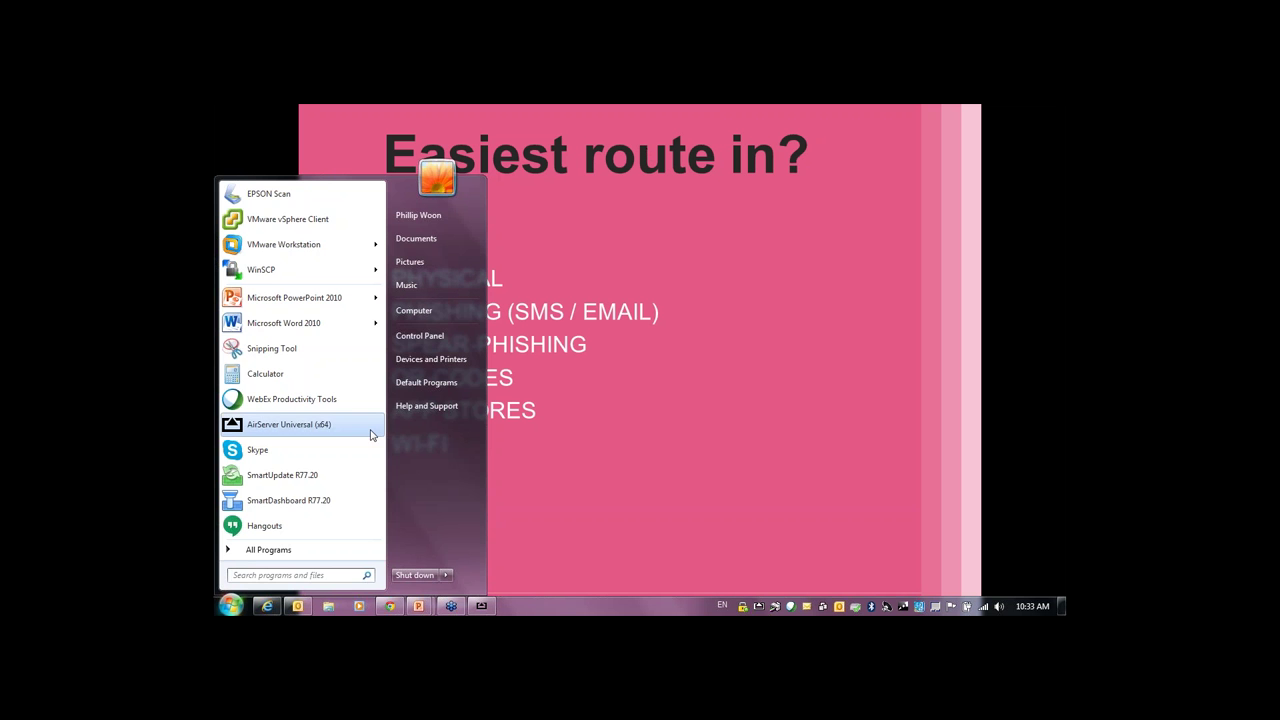
Restore Internet Explorer in a smaller window and show Favorites scrolled to iOS Demo Dashboard.
{"action": "left_click", "coordinate": [300, 424]}
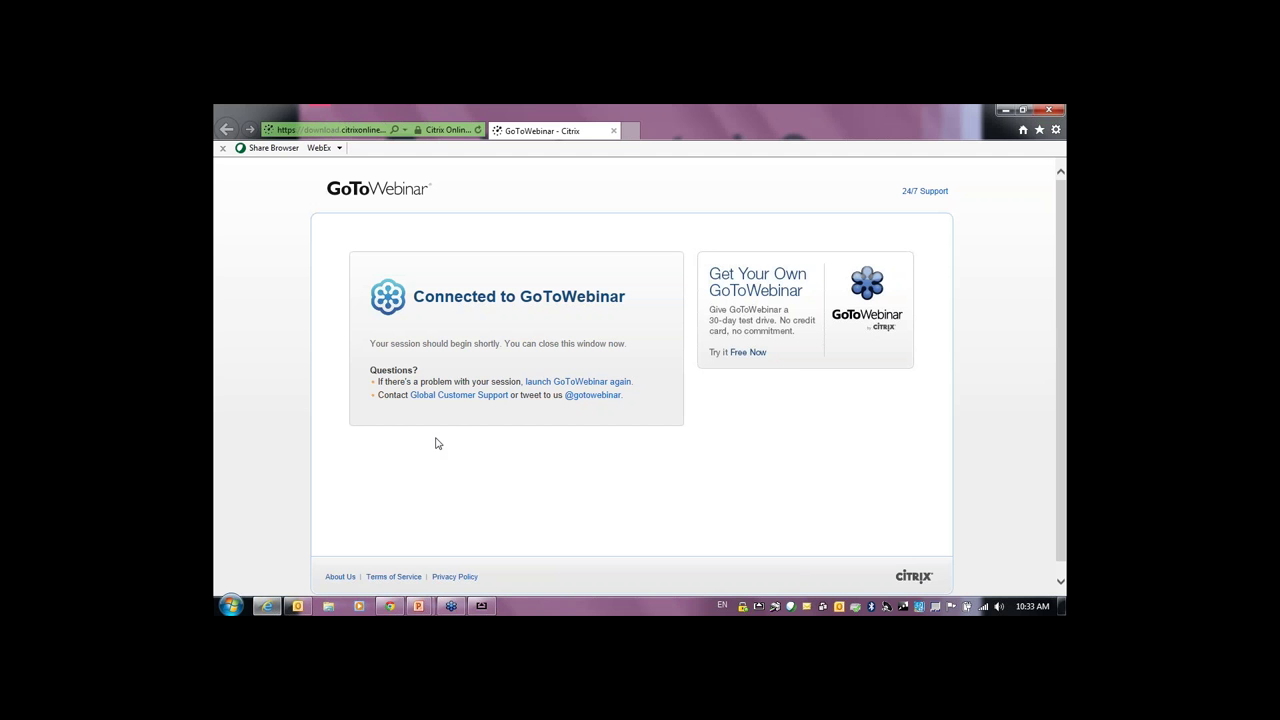
{"action": "left_click_drag", "start_coordinate": [828, 121], "coordinate": [556, 175]}
{"action": "key", "text": "alt+c"}
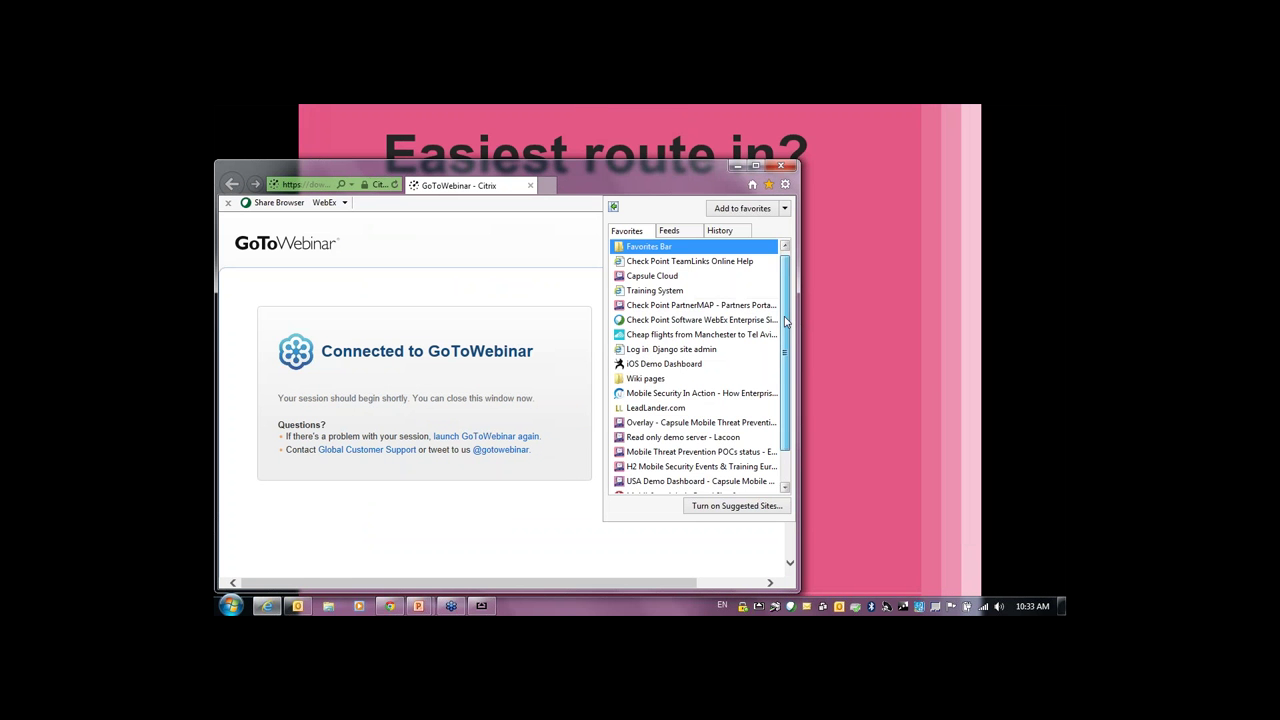
{"action": "scroll", "coordinate": [700, 340], "scroll_direction": "down", "scroll_amount": 1}
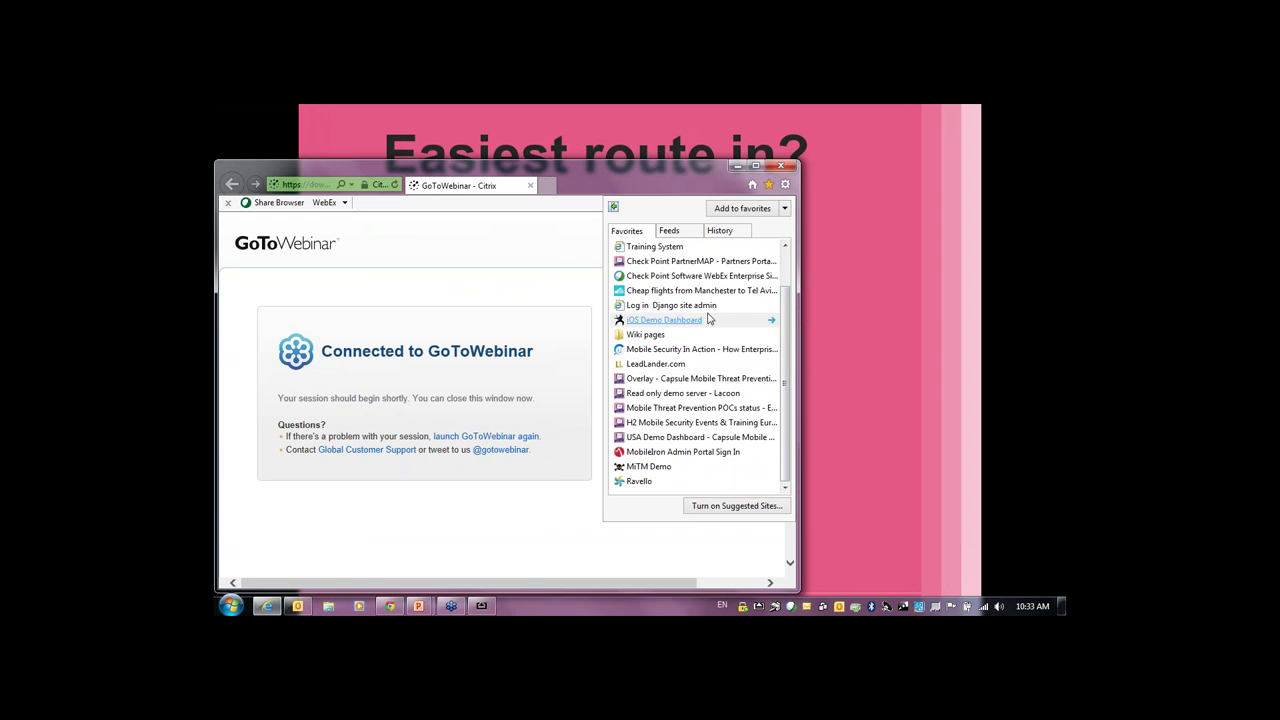
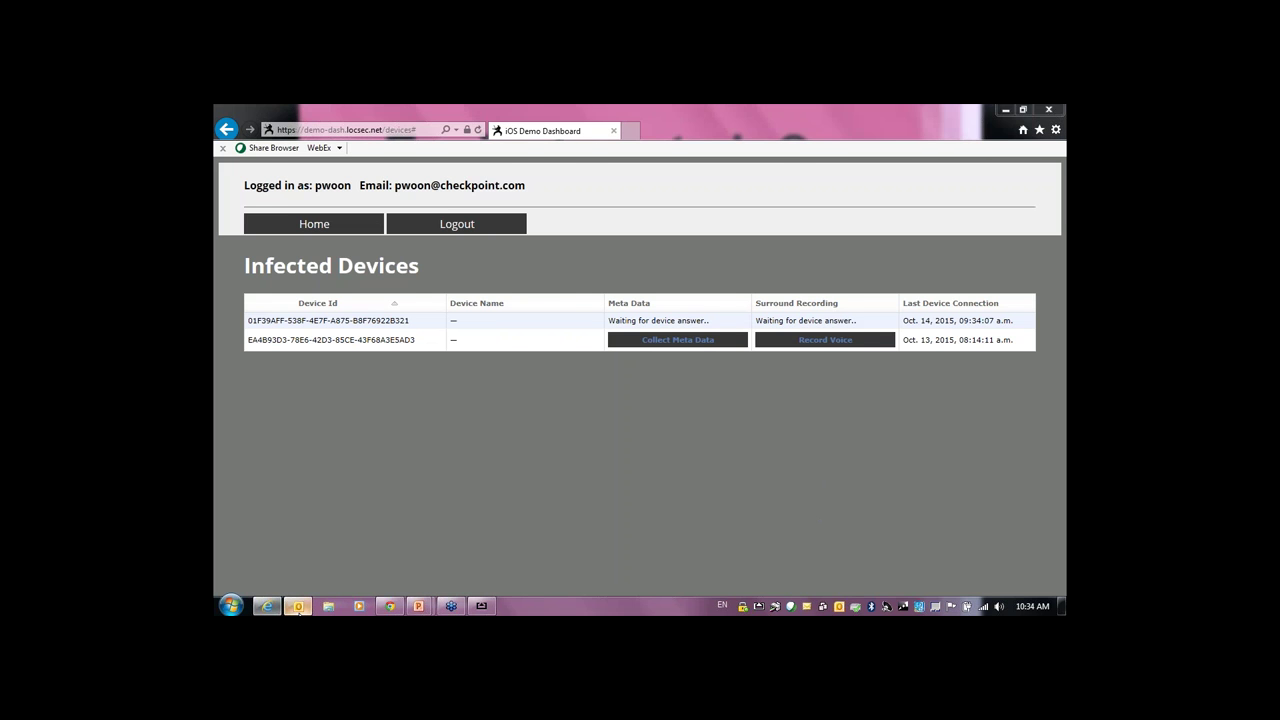
Open the second Device Data Leakage email in its own window and scroll to the leaked location coordinates.
{"action": "left_click", "coordinate": [395, 295]}
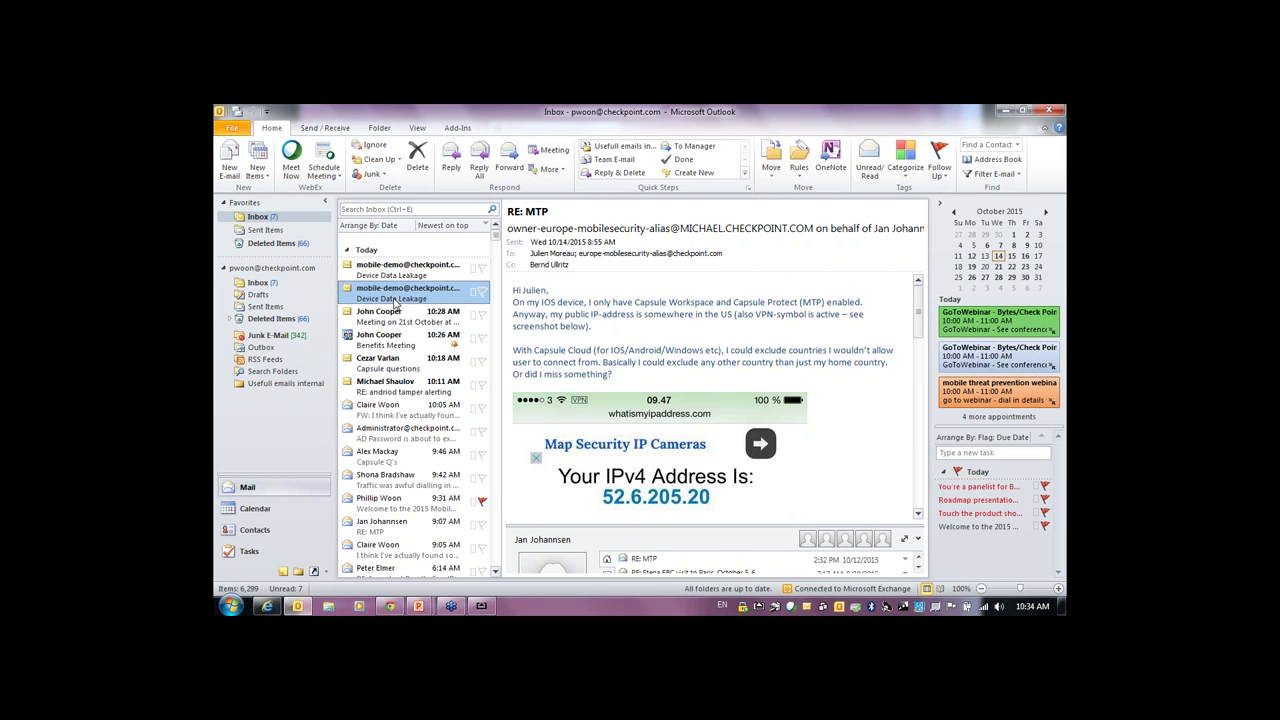
{"action": "double_click", "coordinate": [395, 295]}
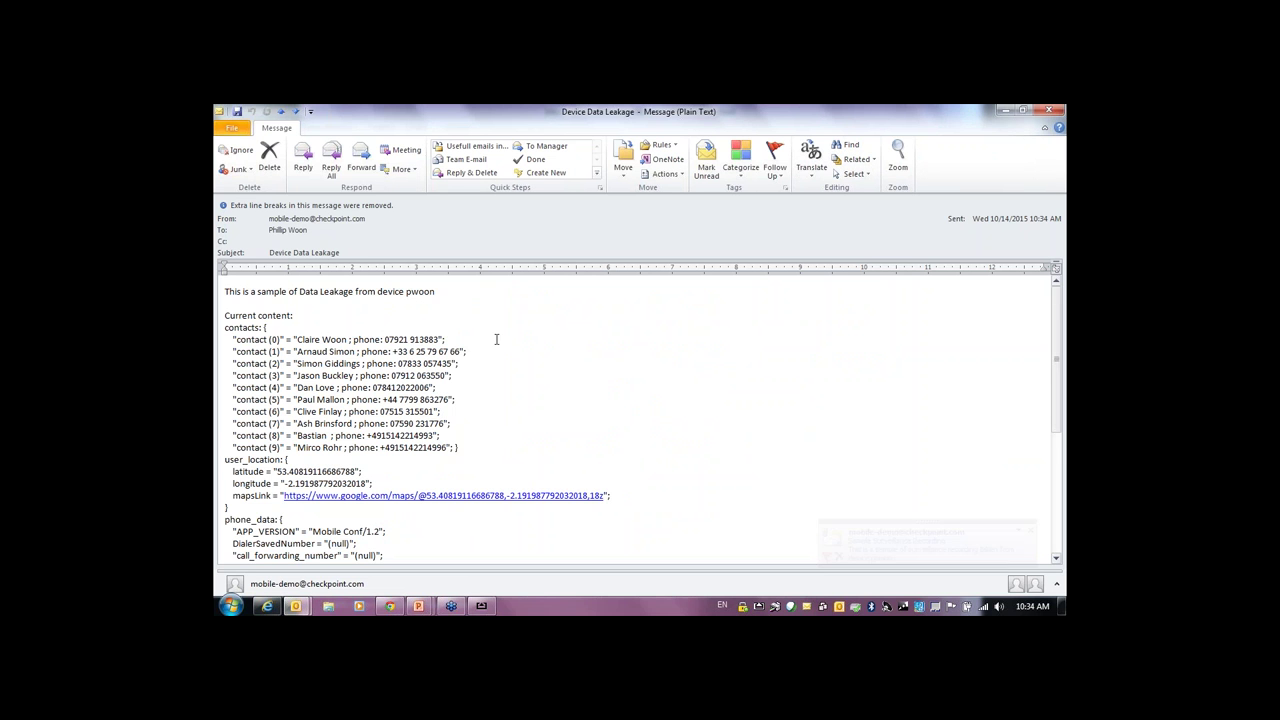
{"action": "scroll", "coordinate": [496, 339], "scroll_direction": "down", "scroll_amount": 1}
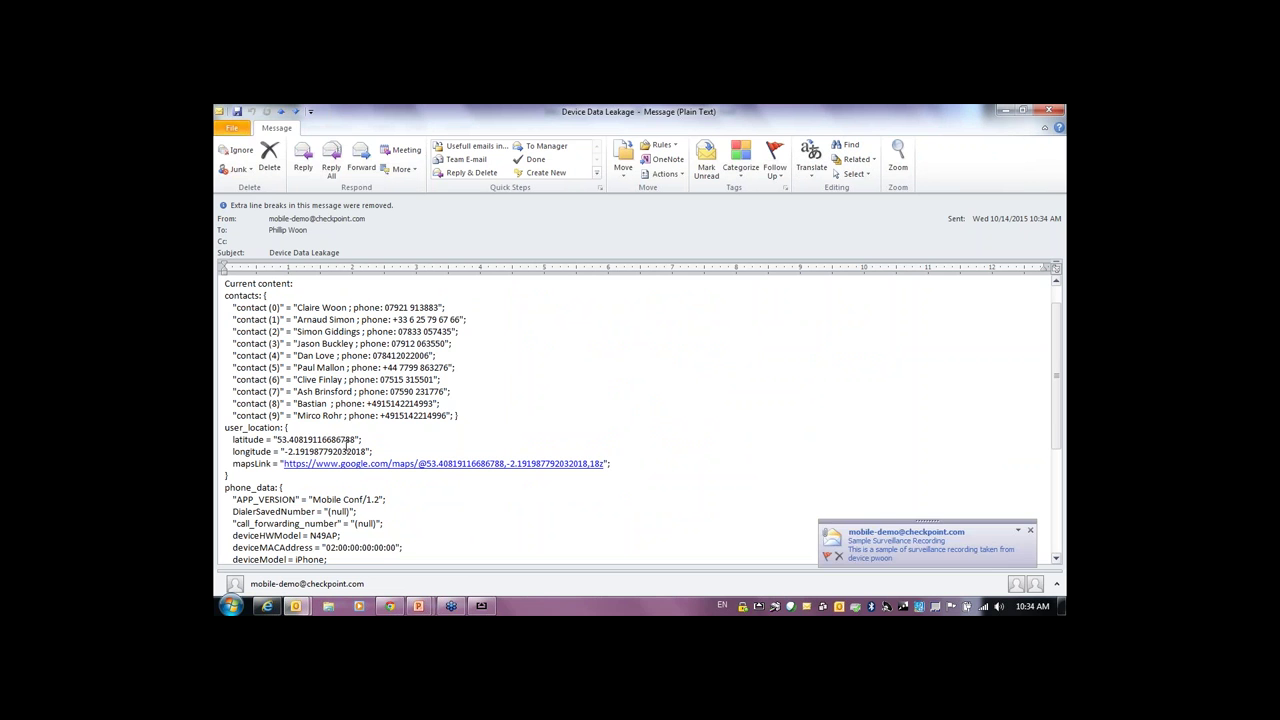
{"action": "left_click_drag", "start_coordinate": [371, 452], "coordinate": [226, 436]}
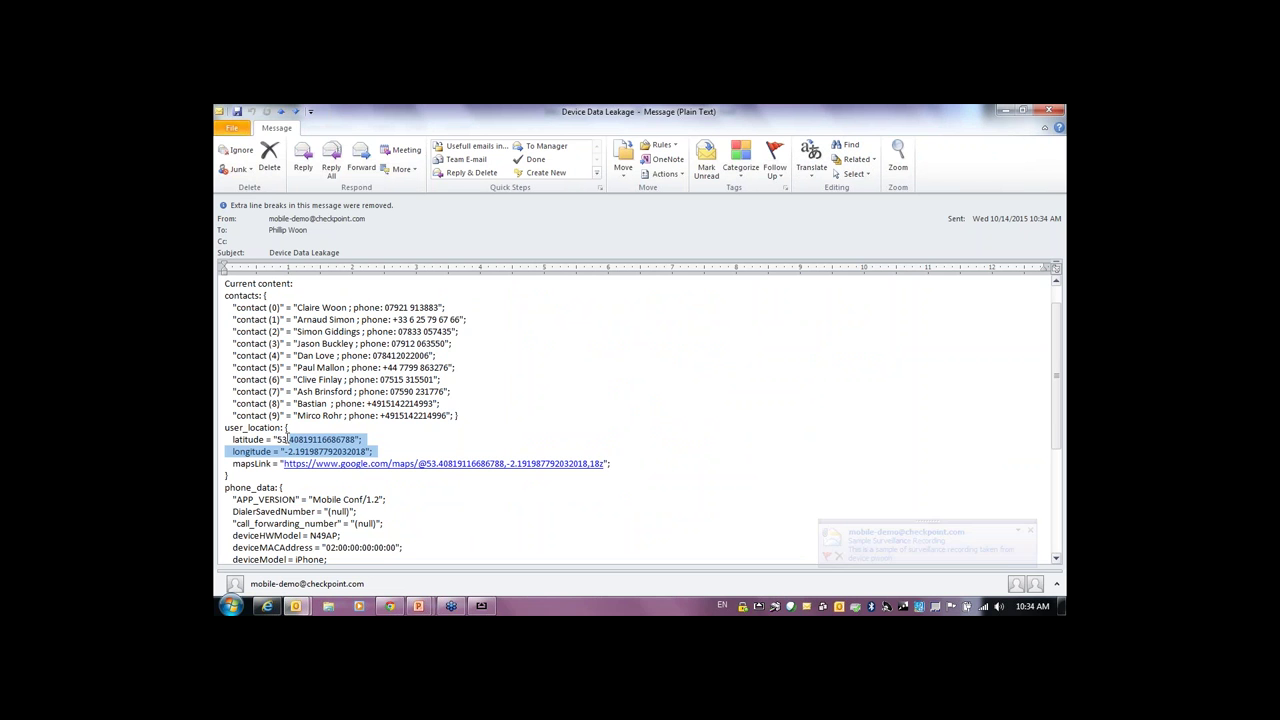
{"action": "left_click", "coordinate": [536, 442]}
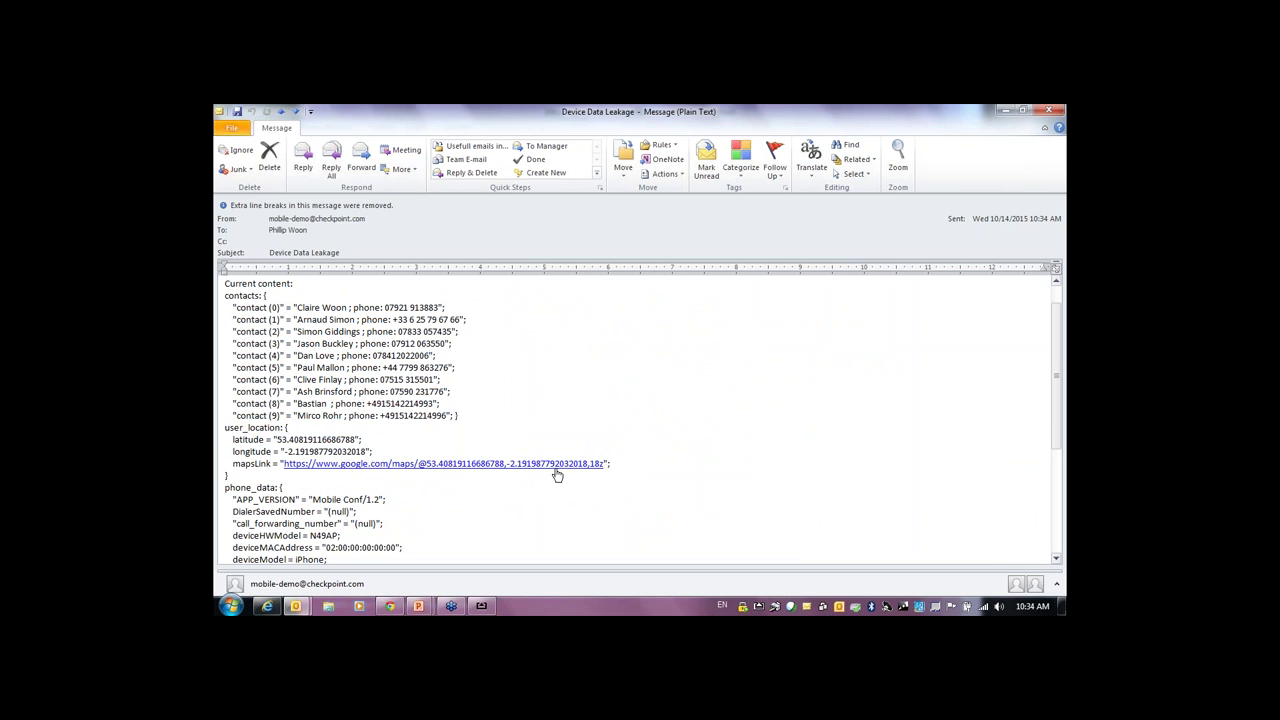
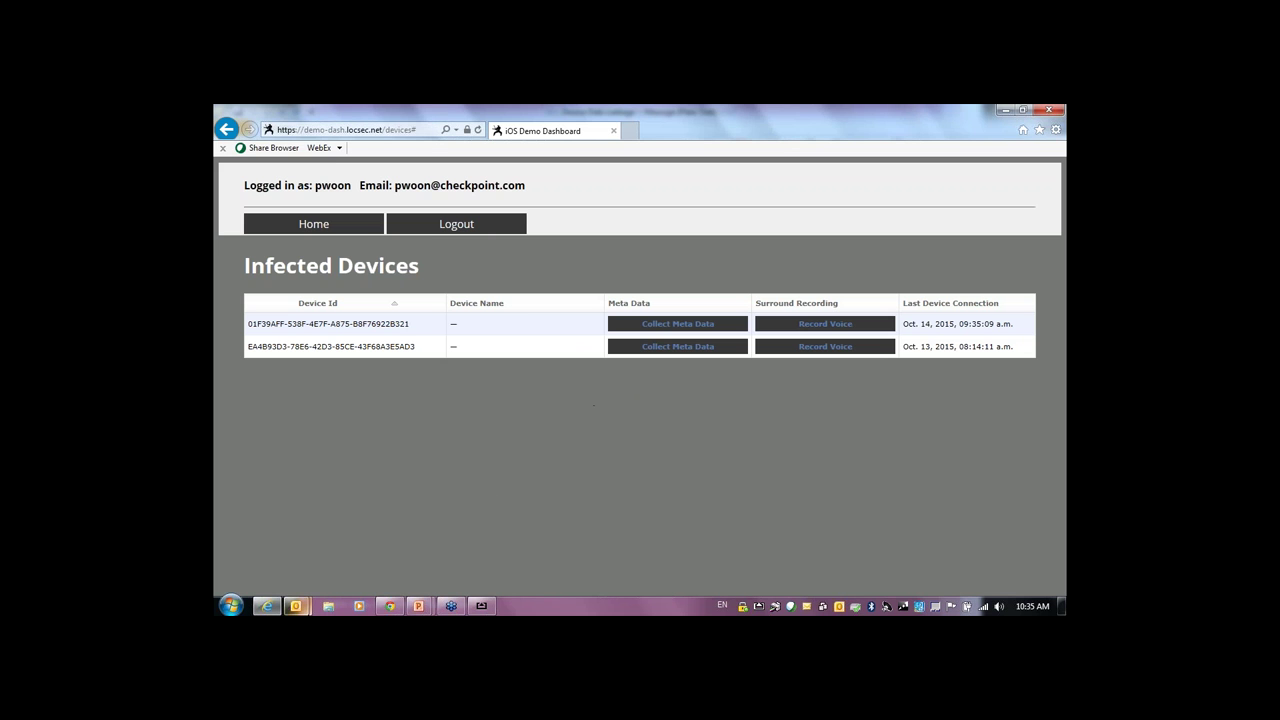
Switch from the iOS Demo Dashboard to the Outlook Inbox window.
{"action": "mouse_move", "coordinate": [296, 606]}
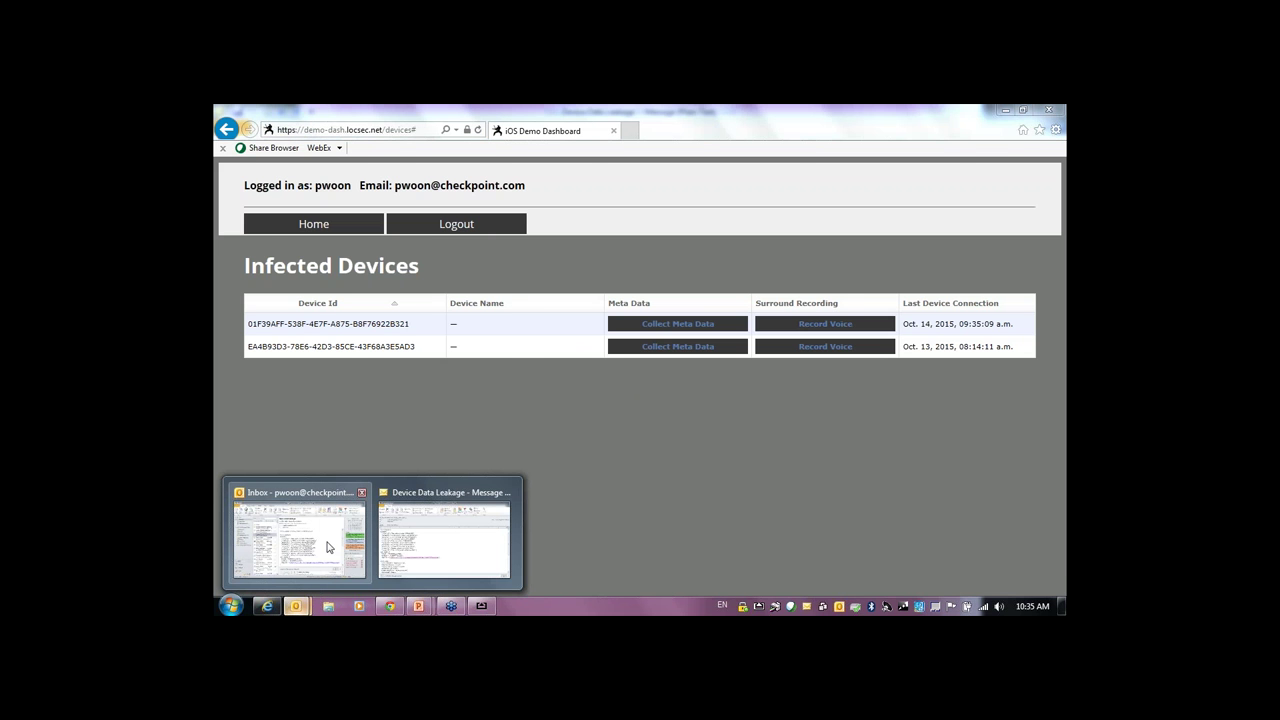
{"action": "left_click", "coordinate": [329, 547]}
Open the 'Sample Surveillance Recording' email and select its Recording.3gp attachment.
{"action": "left_click", "coordinate": [405, 270]}
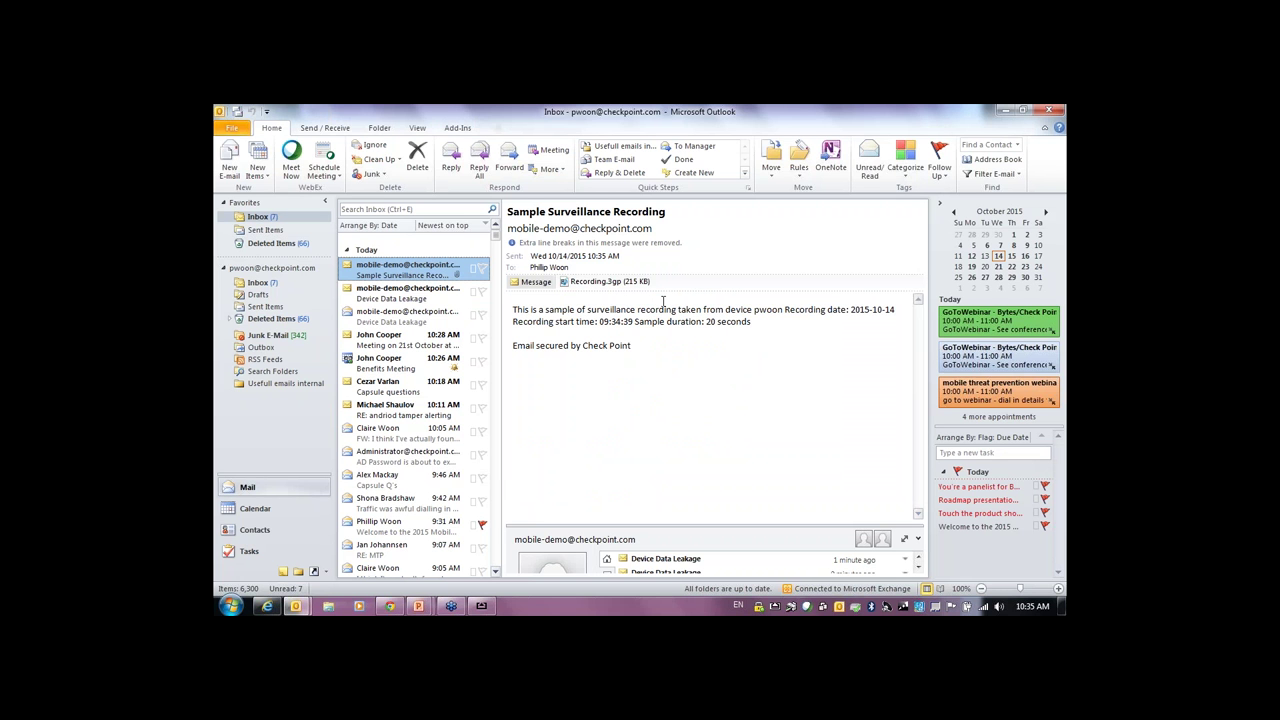
{"action": "left_click", "coordinate": [587, 283]}
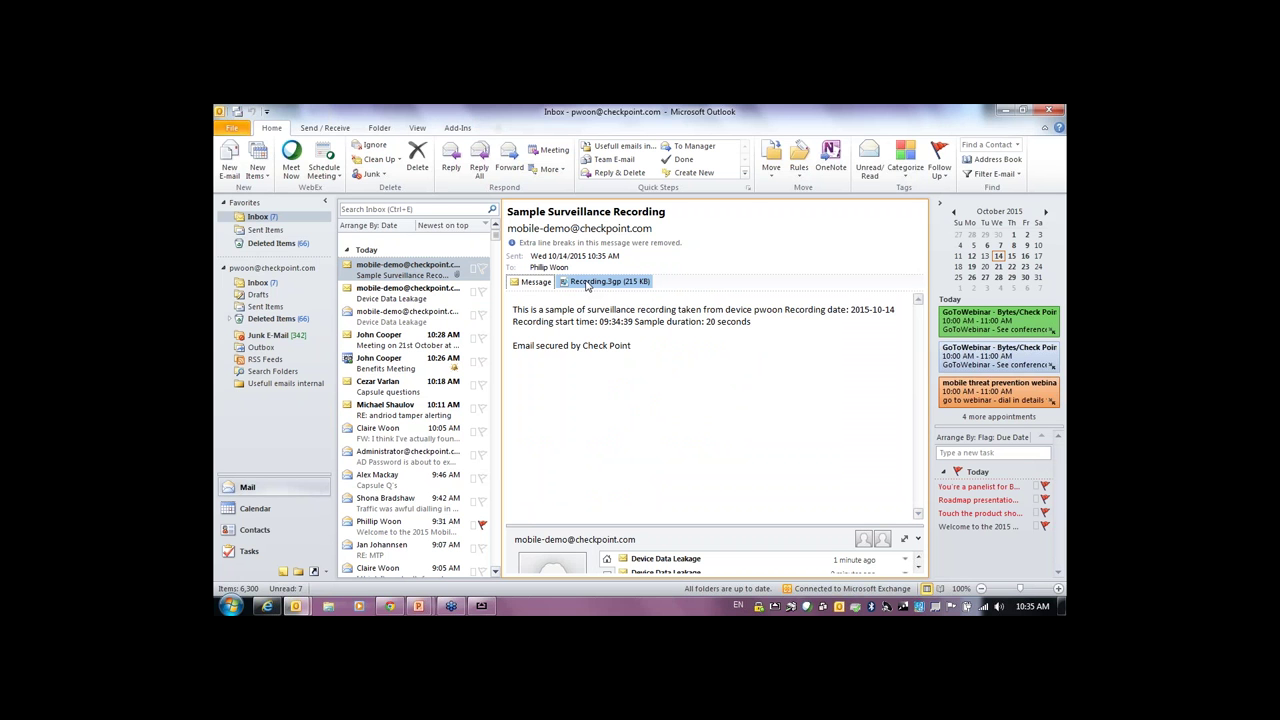
{"action": "double_click", "coordinate": [587, 283]}
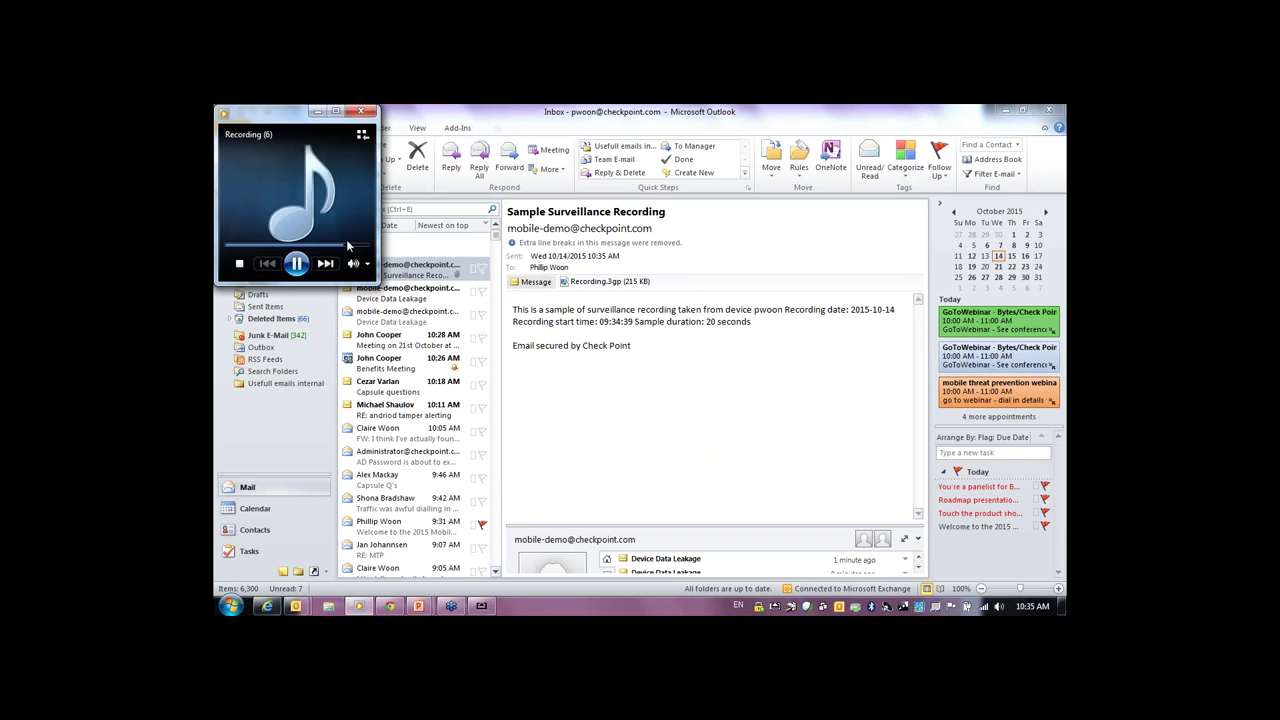
{"action": "left_click", "coordinate": [362, 114]}
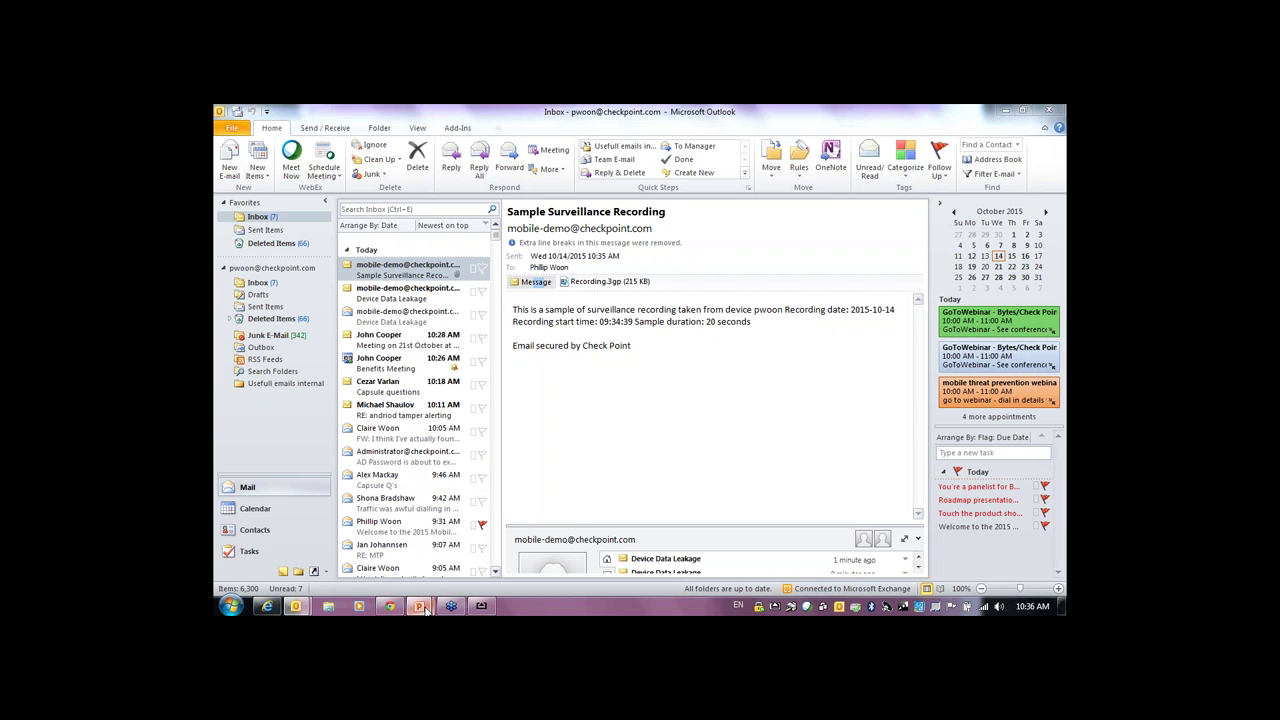
Return to the PowerPoint slideshow and advance 'Easiest route in?' to its crowd photo.
{"action": "mouse_move", "coordinate": [424, 610]}
{"action": "left_click", "coordinate": [457, 560]}
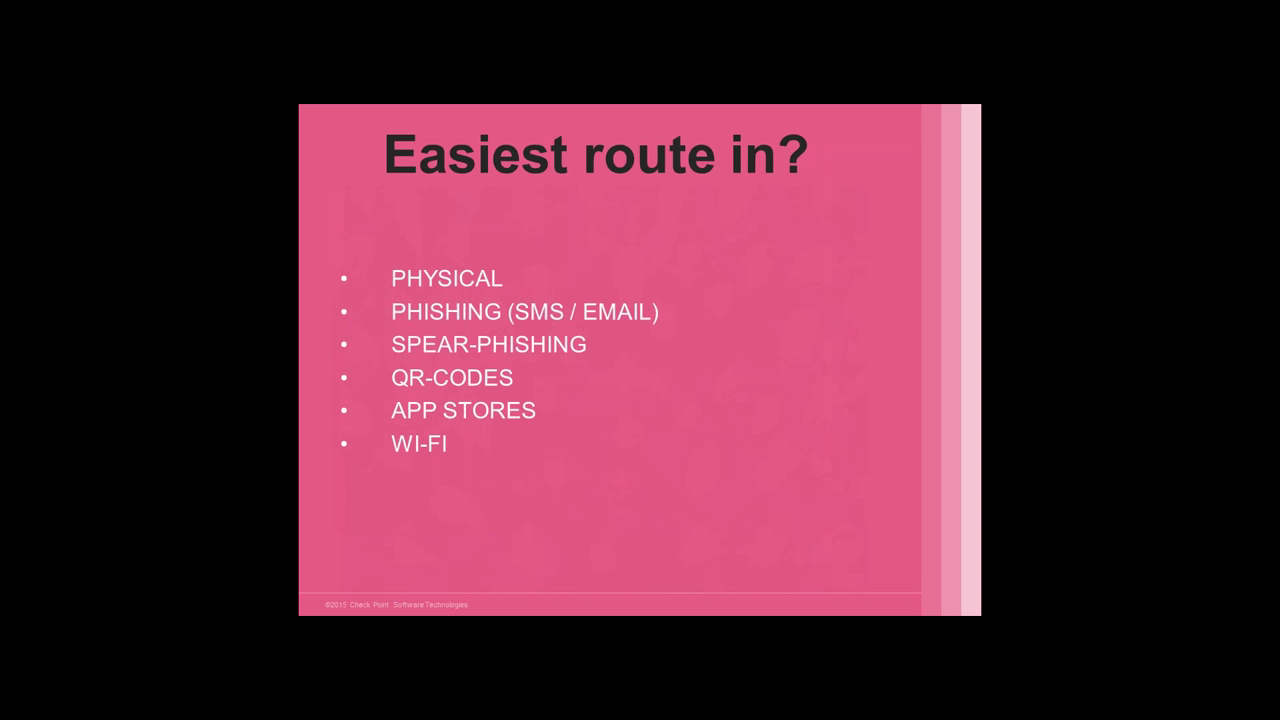
{"action": "key", "text": "Right"}
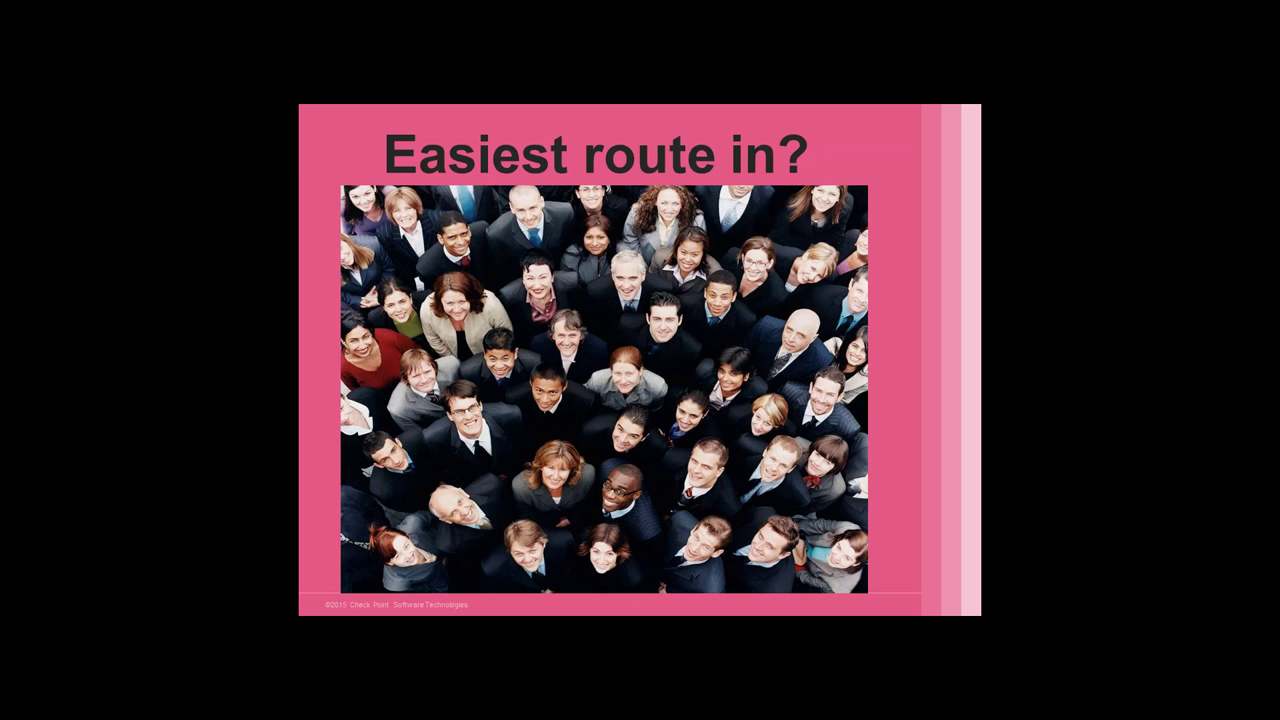
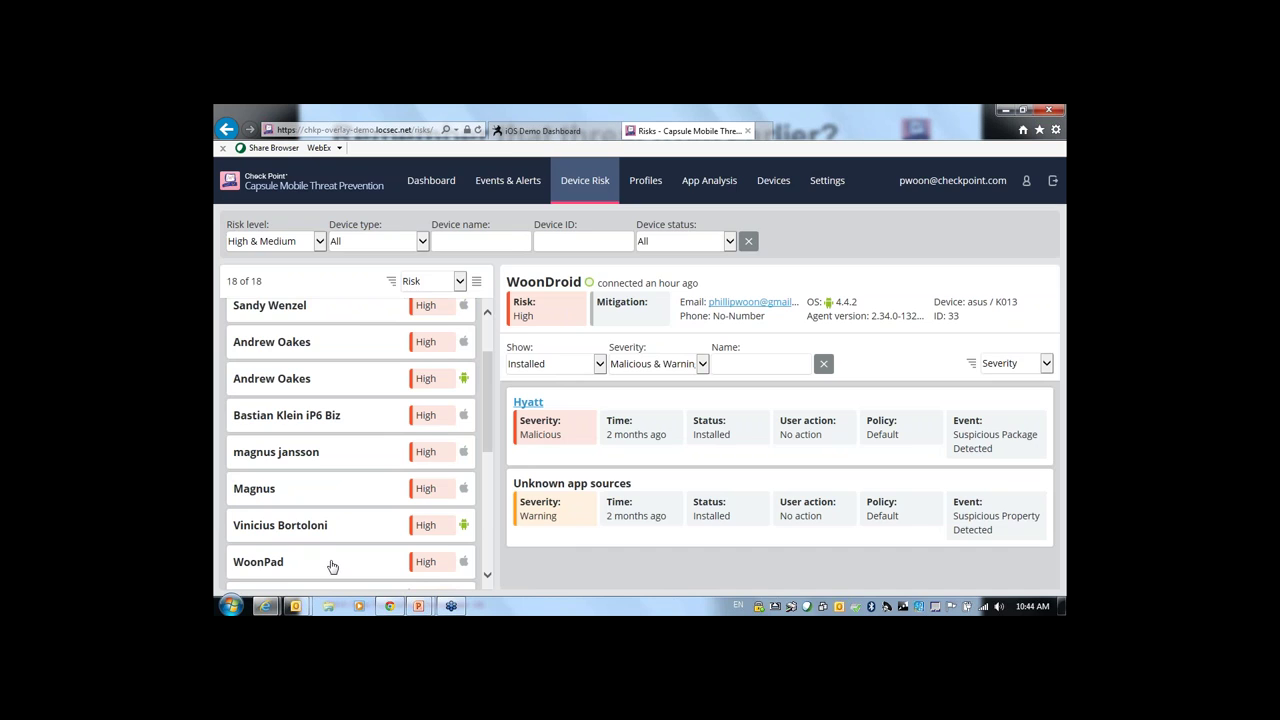
Select the WoonPad device and open the App Analysis report for its Mobile Conf app.
{"action": "left_click", "coordinate": [333, 564]}
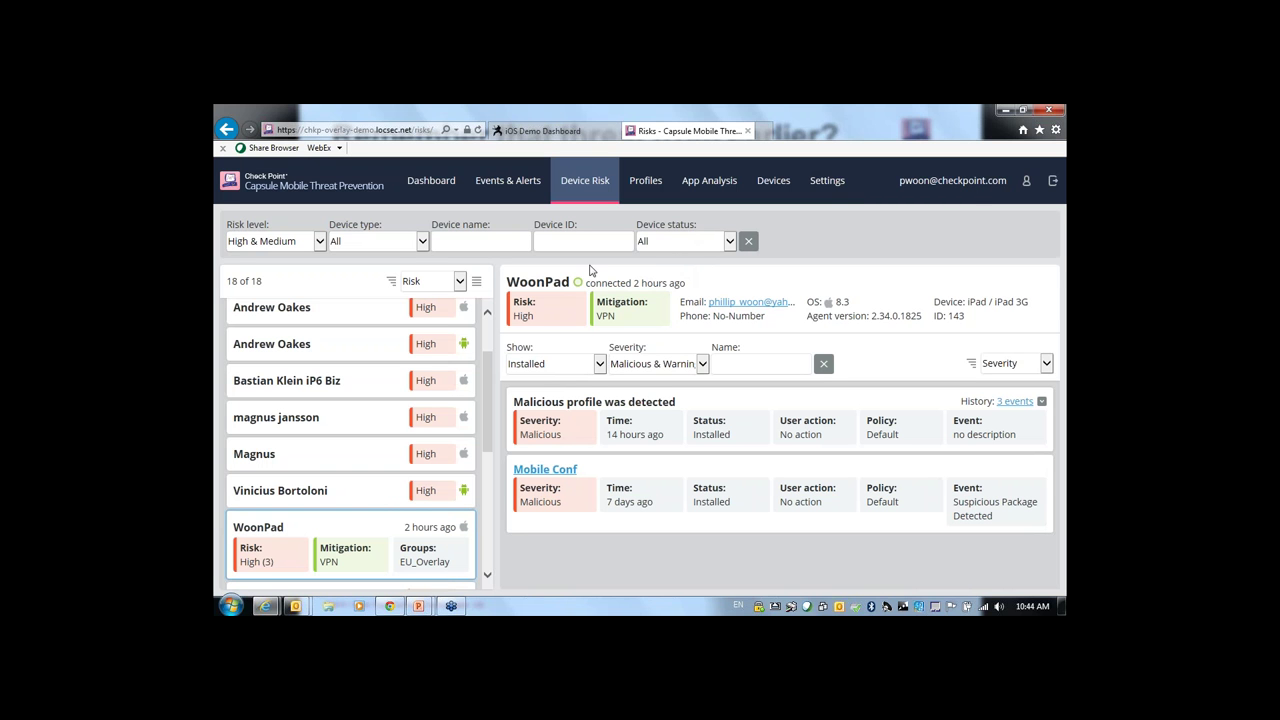
{"action": "left_click", "coordinate": [560, 470]}
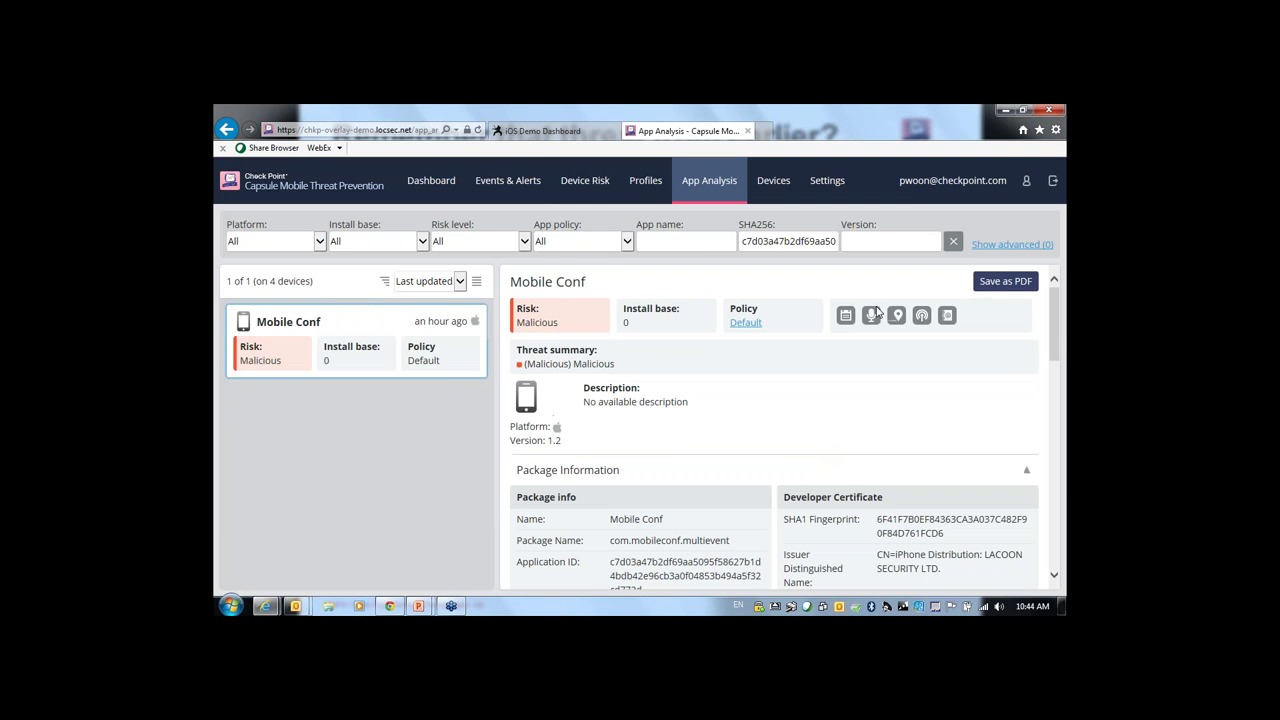
Scroll through Mobile Conf's App Analysis details down to the Behaviors list.
{"action": "scroll", "coordinate": [819, 406], "scroll_direction": "down", "scroll_amount": 2}
{"action": "scroll", "coordinate": [743, 349], "scroll_direction": "down", "scroll_amount": 3}
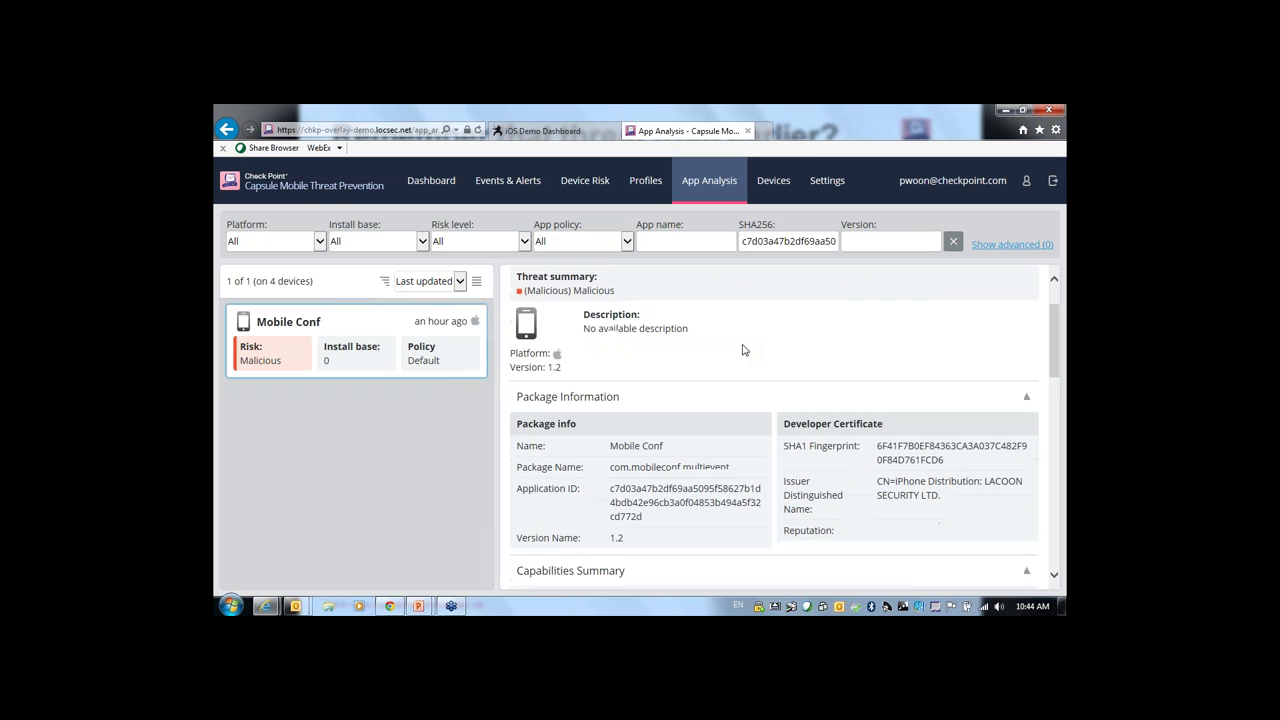
{"action": "scroll", "coordinate": [741, 326], "scroll_direction": "down", "scroll_amount": 1}
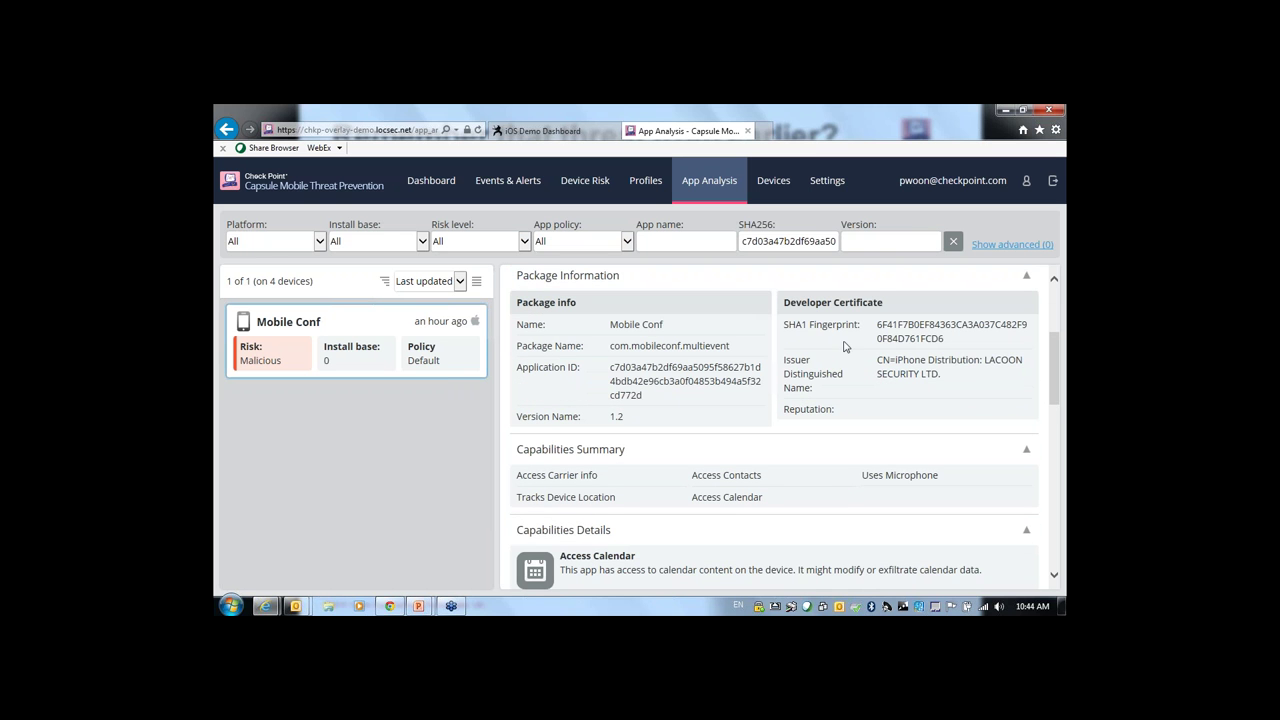
{"action": "scroll", "coordinate": [845, 348], "scroll_direction": "up", "scroll_amount": 1}
{"action": "scroll", "coordinate": [845, 340], "scroll_direction": "down", "scroll_amount": 1}
{"action": "scroll", "coordinate": [845, 322], "scroll_direction": "down", "scroll_amount": 4}
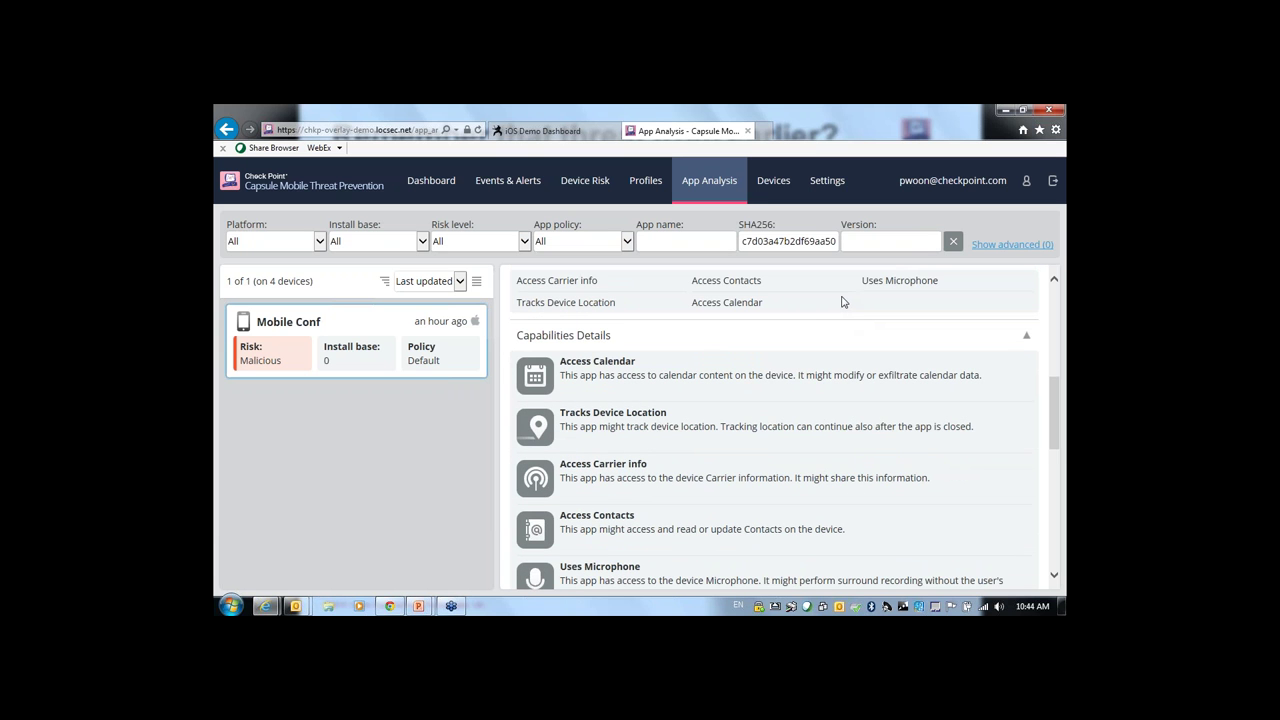
{"action": "scroll", "coordinate": [847, 310], "scroll_direction": "down", "scroll_amount": 1}
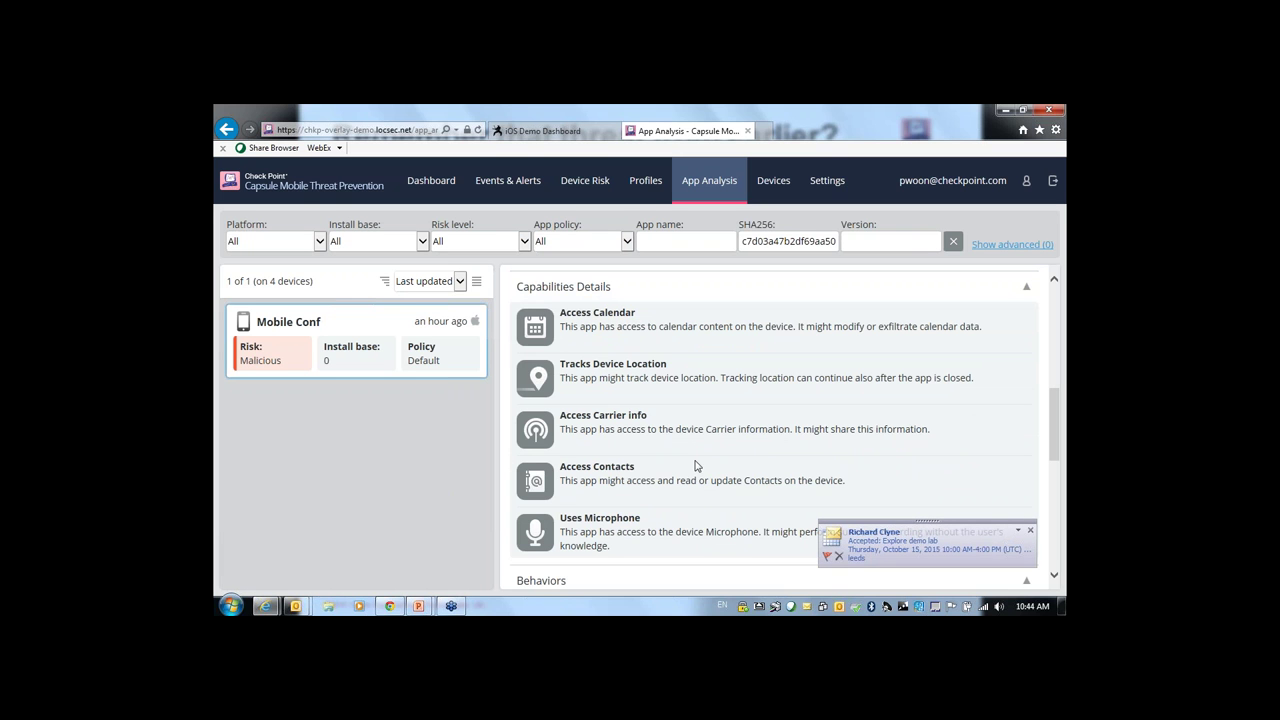
{"action": "scroll", "coordinate": [705, 478], "scroll_direction": "down", "scroll_amount": 1}
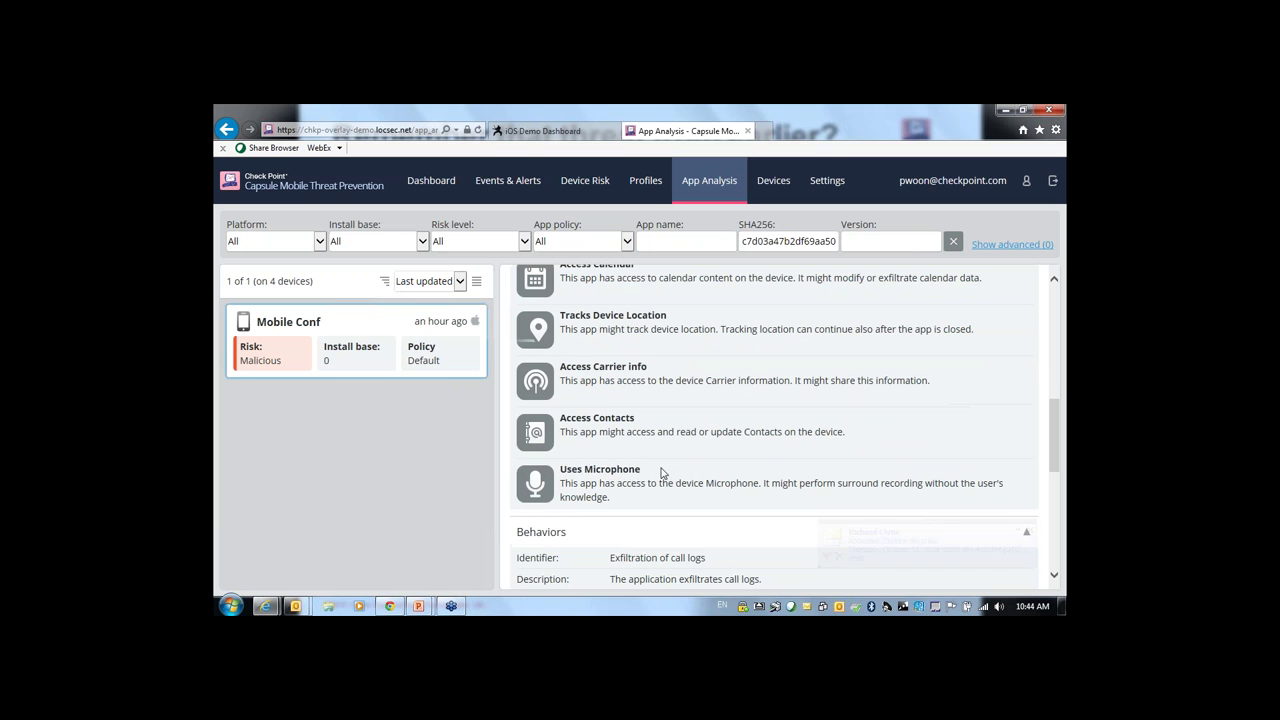
{"action": "left_click_drag", "start_coordinate": [641, 469], "coordinate": [562, 464]}
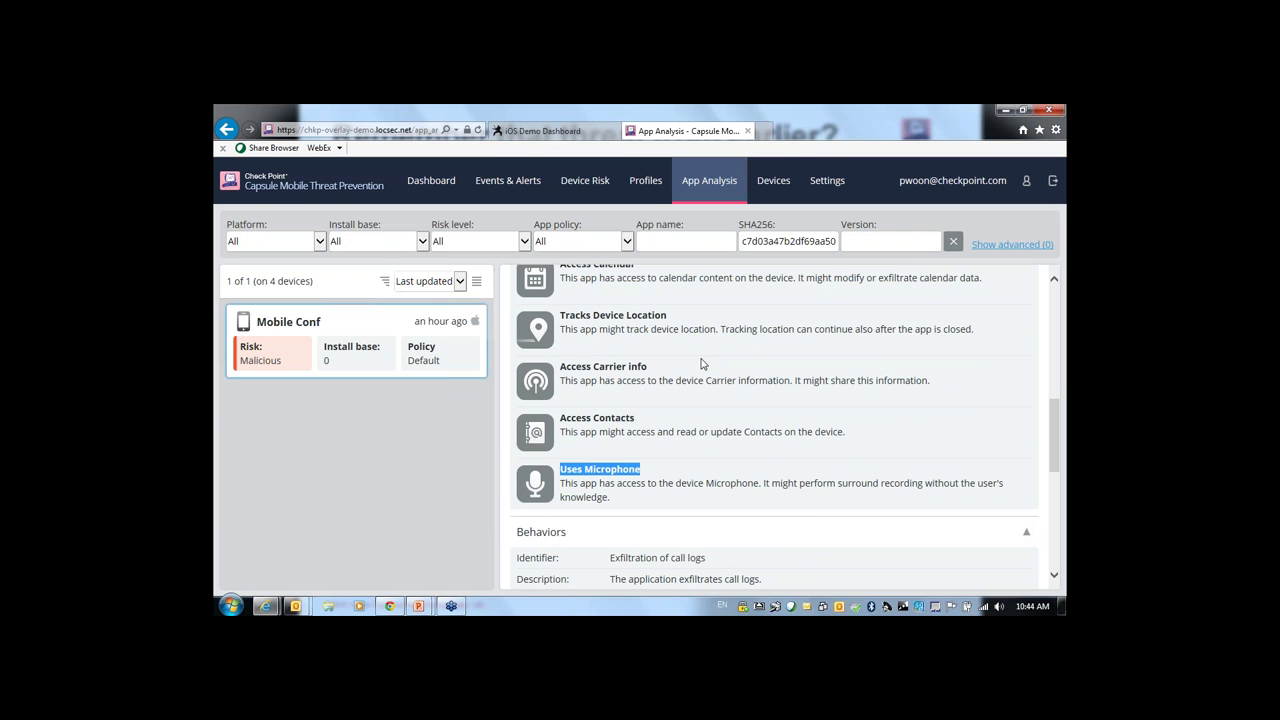
{"action": "scroll", "coordinate": [705, 366], "scroll_direction": "down", "scroll_amount": 5}
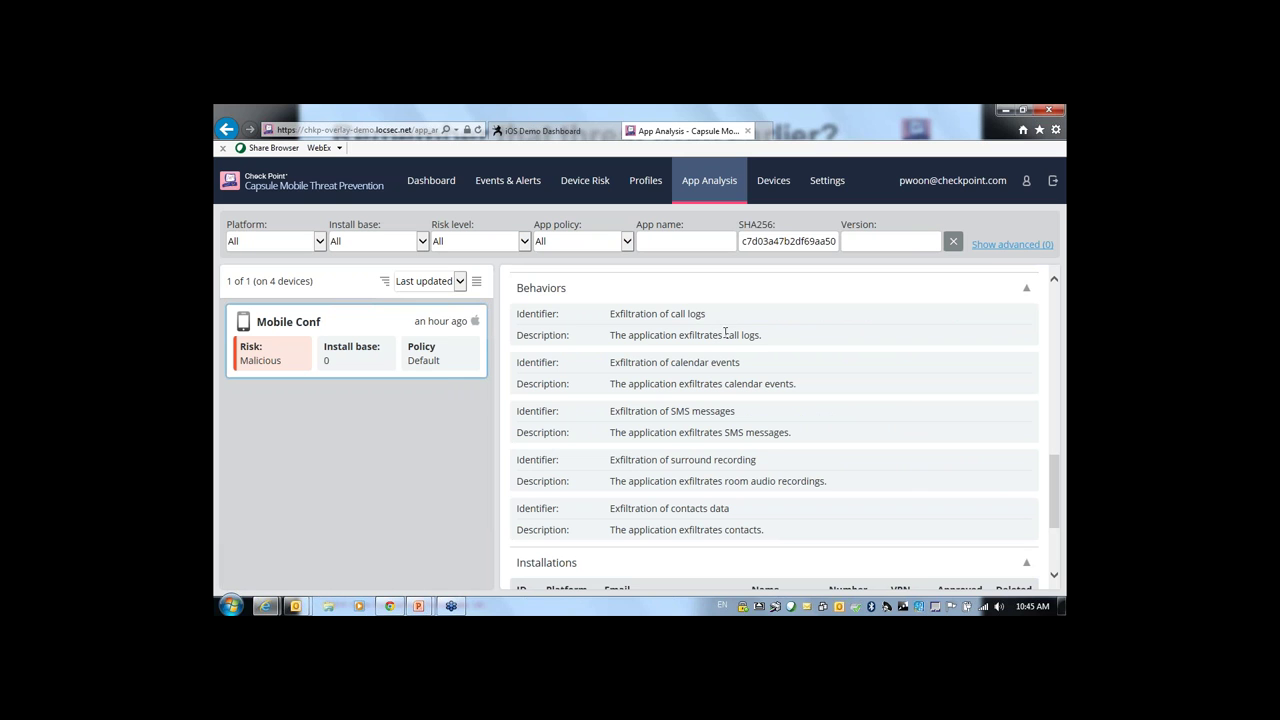
Highlight the call logs, calendar events, SMS, surround recording and contacts exfiltration behaviours.
{"action": "left_click_drag", "start_coordinate": [610, 314], "coordinate": [708, 316]}
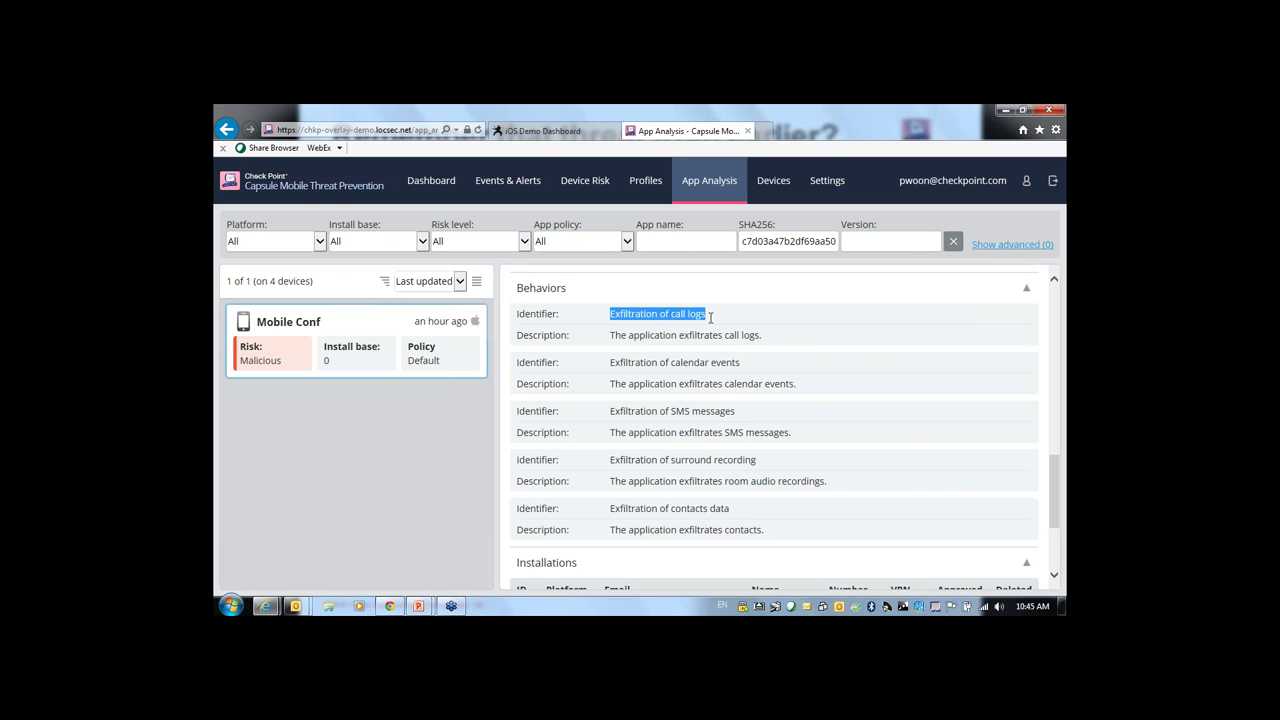
{"action": "left_click_drag", "start_coordinate": [741, 365], "coordinate": [620, 373]}
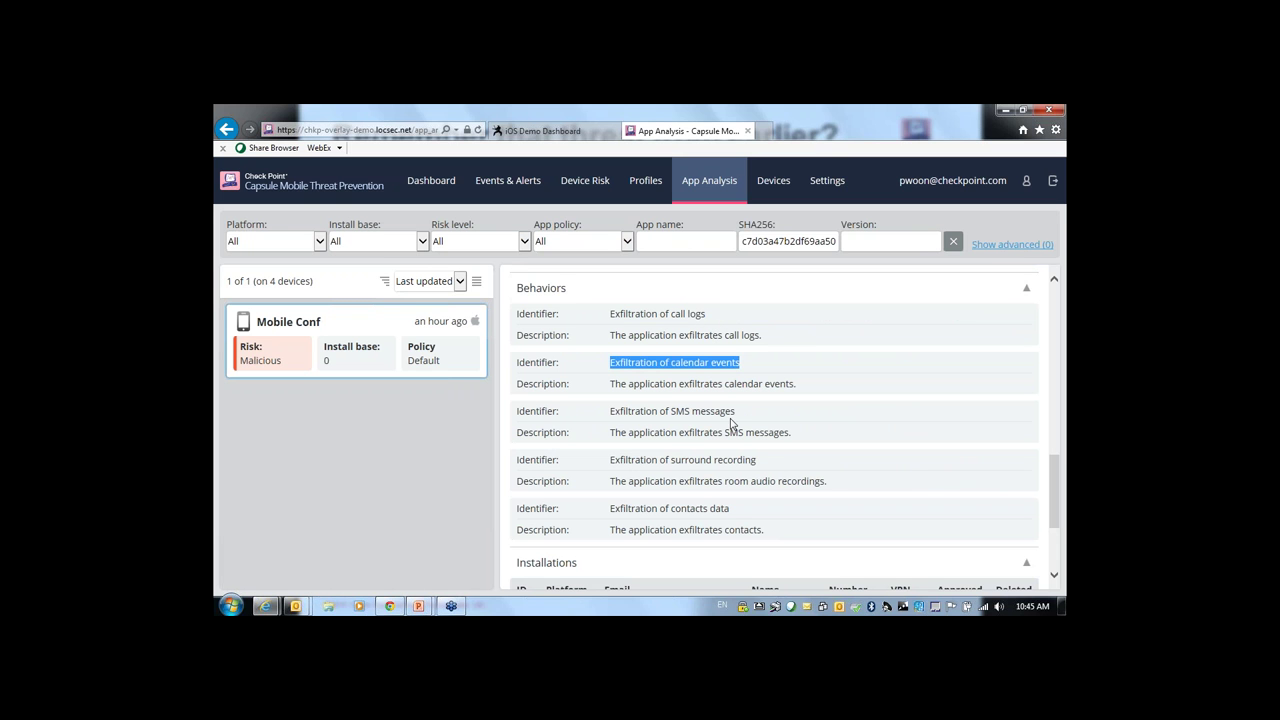
{"action": "left_click_drag", "start_coordinate": [737, 411], "coordinate": [607, 412]}
{"action": "left_click_drag", "start_coordinate": [757, 463], "coordinate": [570, 482]}
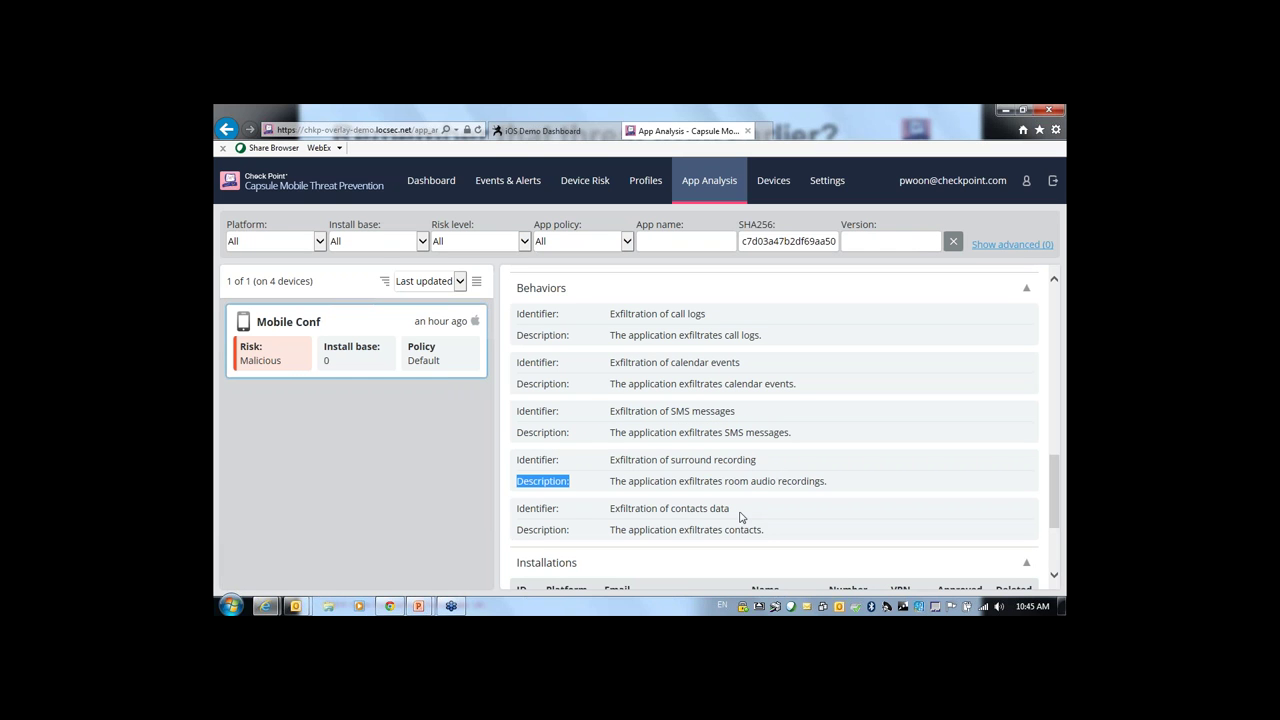
{"action": "left_click_drag", "start_coordinate": [735, 512], "coordinate": [630, 512]}
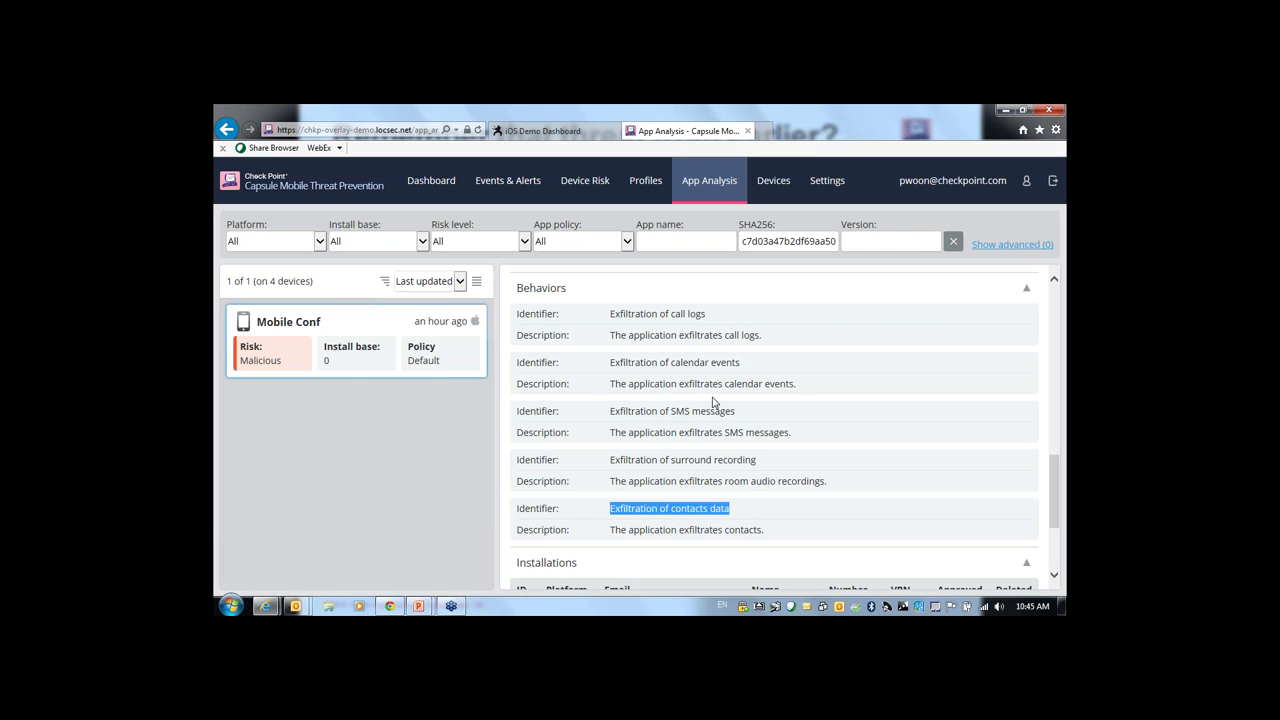
Scroll down to the Installations table listing Mobile Conf's four iOS devices.
{"action": "scroll", "coordinate": [727, 475], "scroll_direction": "down", "scroll_amount": 1}
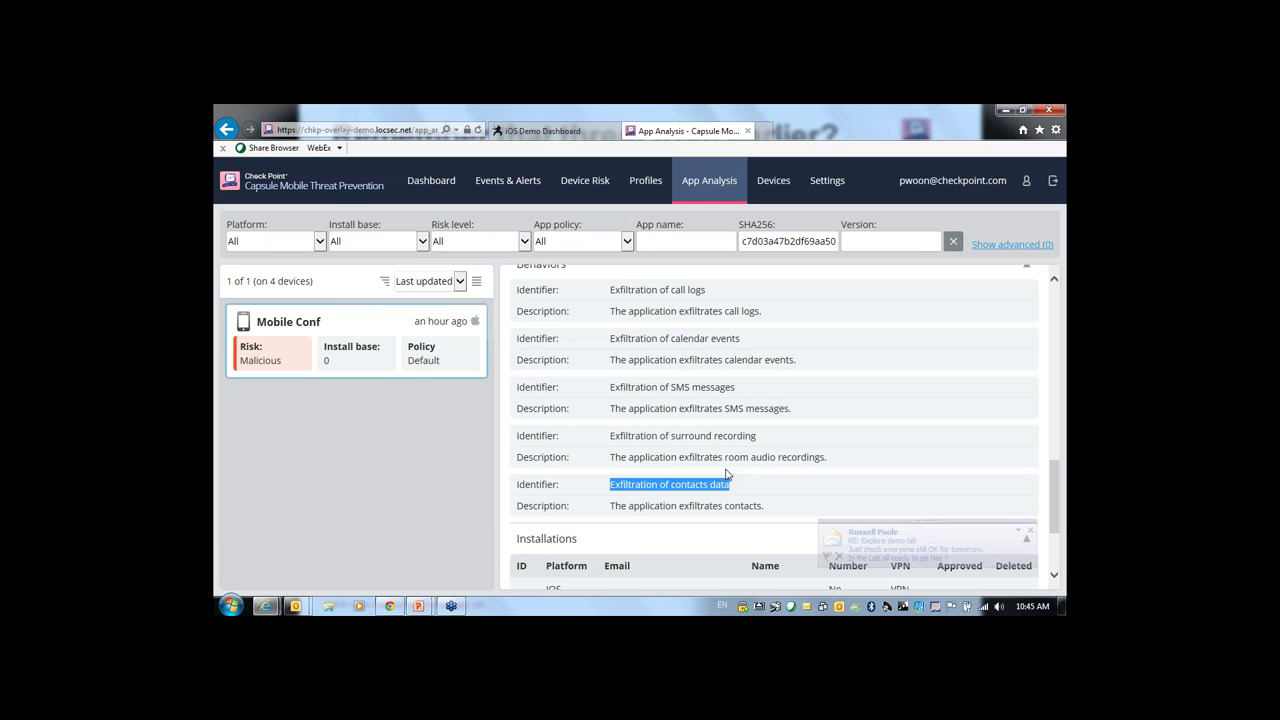
{"action": "scroll", "coordinate": [727, 475], "scroll_direction": "down", "scroll_amount": 1}
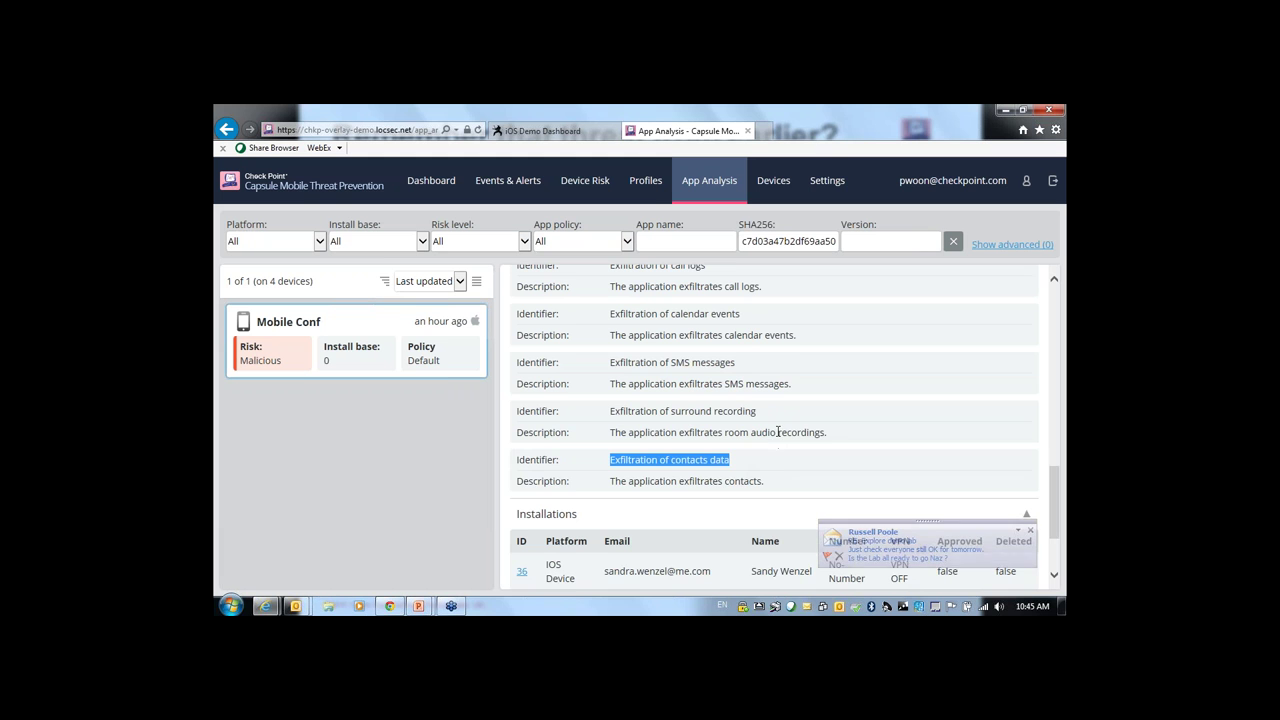
{"action": "scroll", "coordinate": [780, 430], "scroll_direction": "down", "scroll_amount": 2}
{"action": "scroll", "coordinate": [757, 420], "scroll_direction": "down", "scroll_amount": 3}
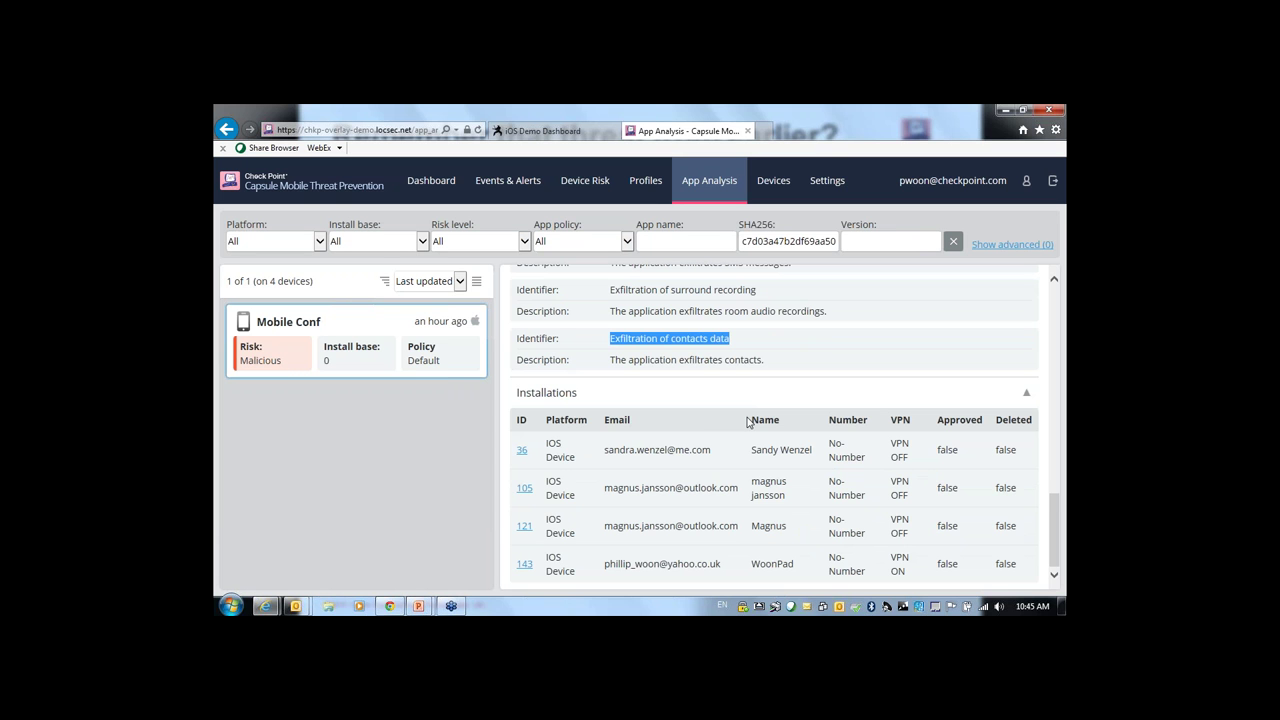
Move between the Behaviors list and Installations table, then launch AirServer to mirror the iPad.
{"action": "scroll", "coordinate": [751, 423], "scroll_direction": "up", "scroll_amount": 4}
{"action": "scroll", "coordinate": [746, 413], "scroll_direction": "down", "scroll_amount": 4}
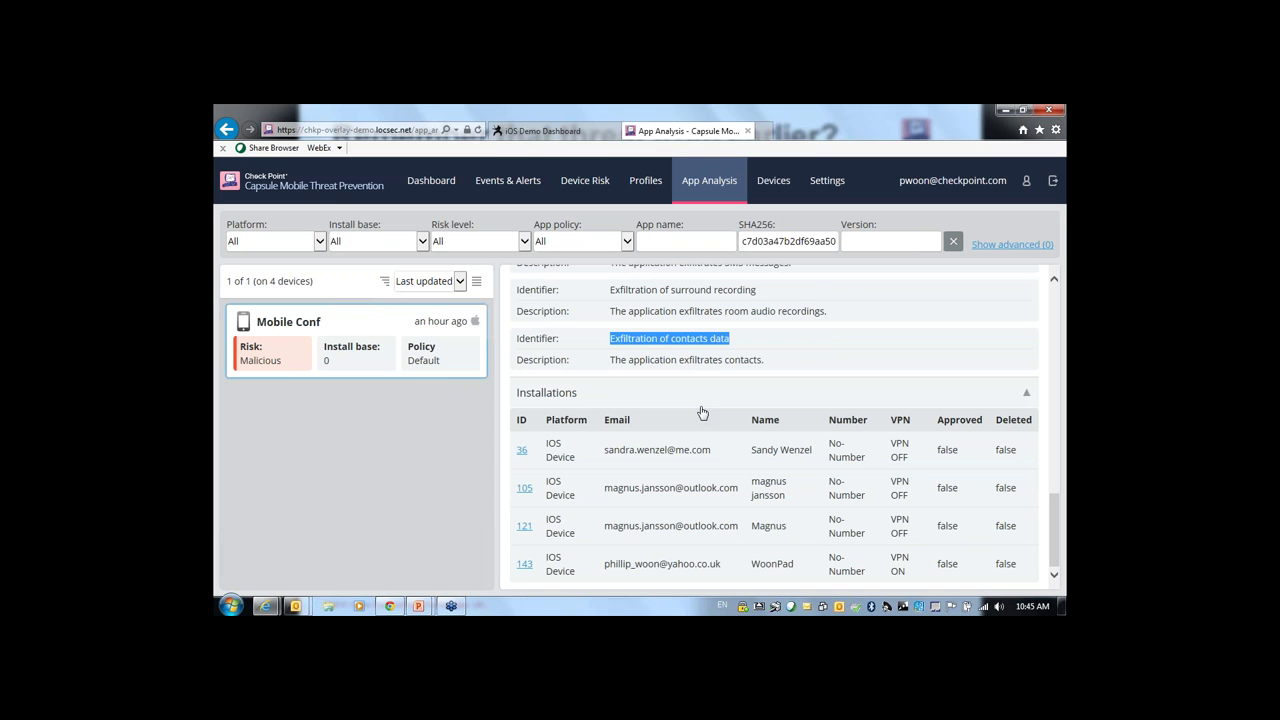
{"action": "scroll", "coordinate": [703, 408], "scroll_direction": "up", "scroll_amount": 2}
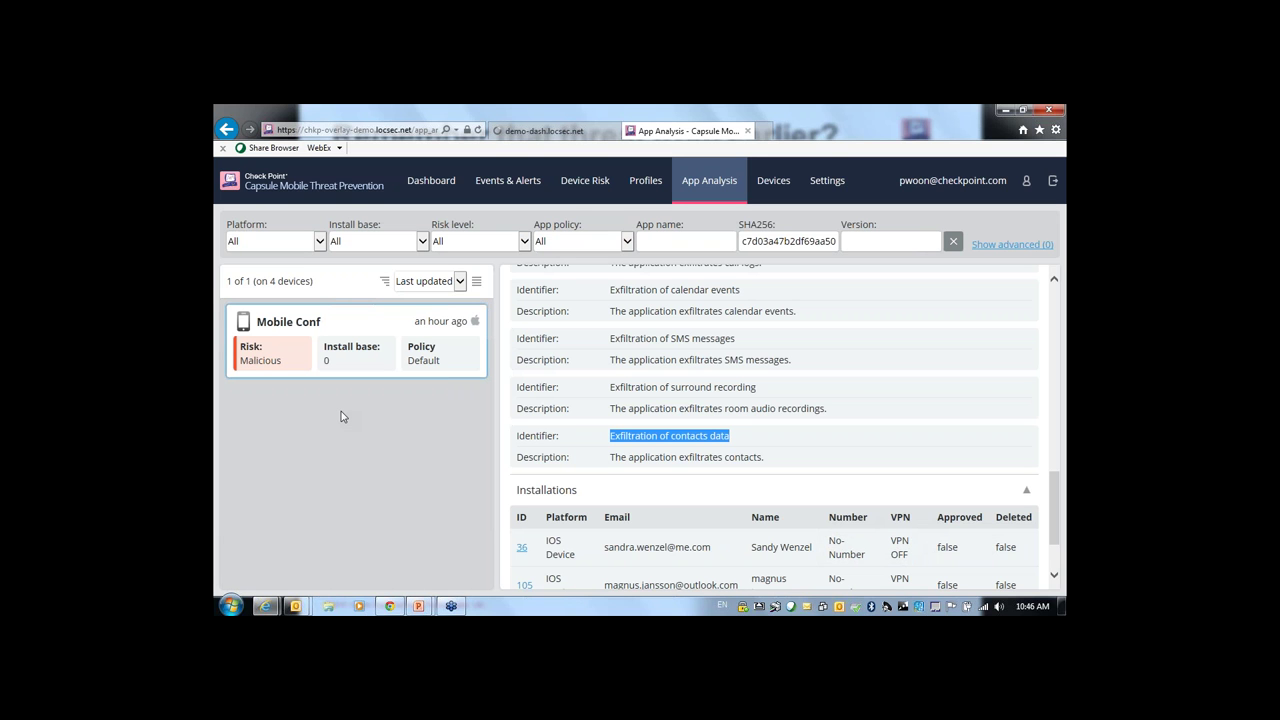
{"action": "left_click", "coordinate": [482, 607]}
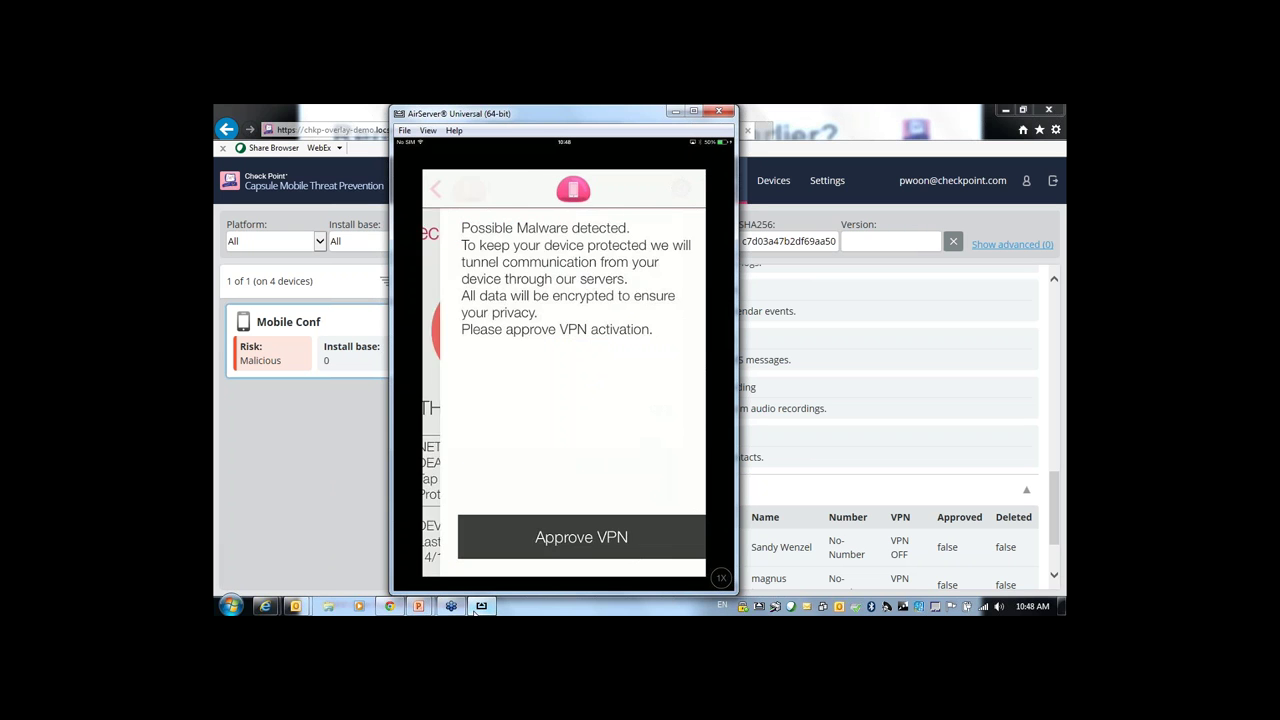
Demonstrate the iPad's Capsule 'Approve VPN' malware prompt, then return the iPad to its home screen.
{"action": "mouse_move", "coordinate": [385, 608]}
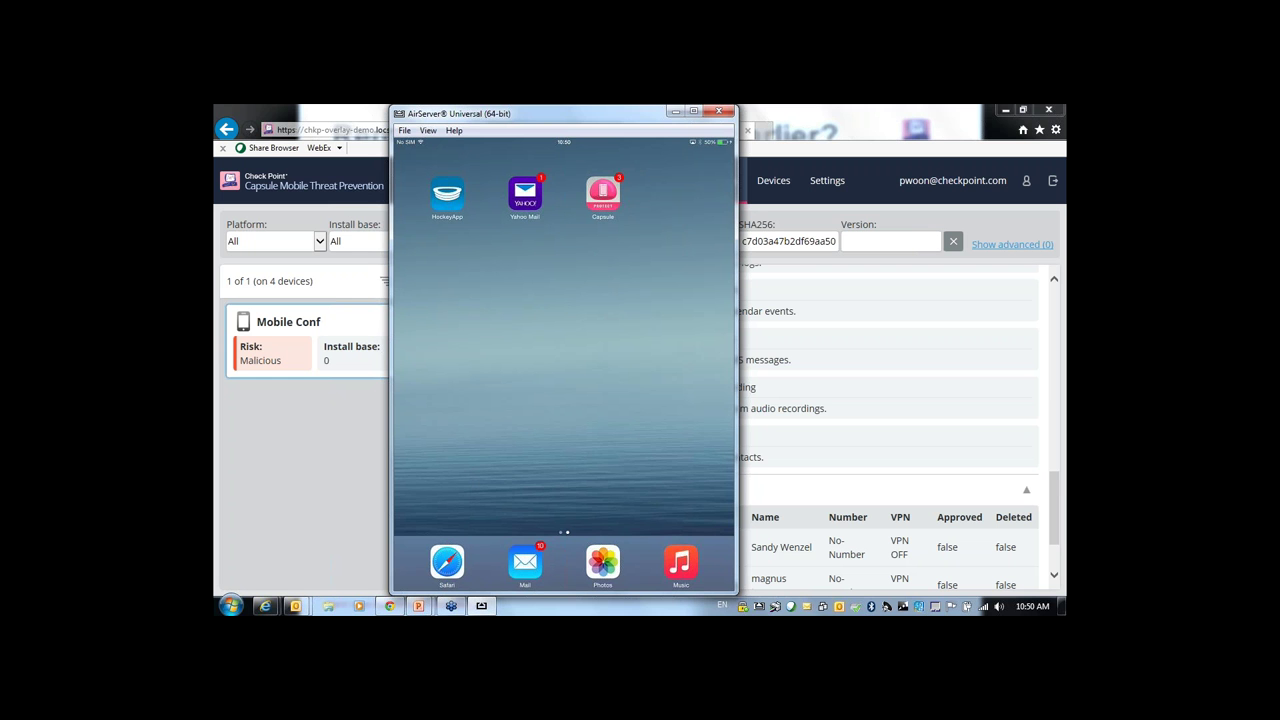
Close AirServer and resume the slide show on slide 25, 'All bases covered', emphasising Capsule Cloud.
{"action": "left_click", "coordinate": [718, 111]}
{"action": "mouse_move", "coordinate": [418, 606]}
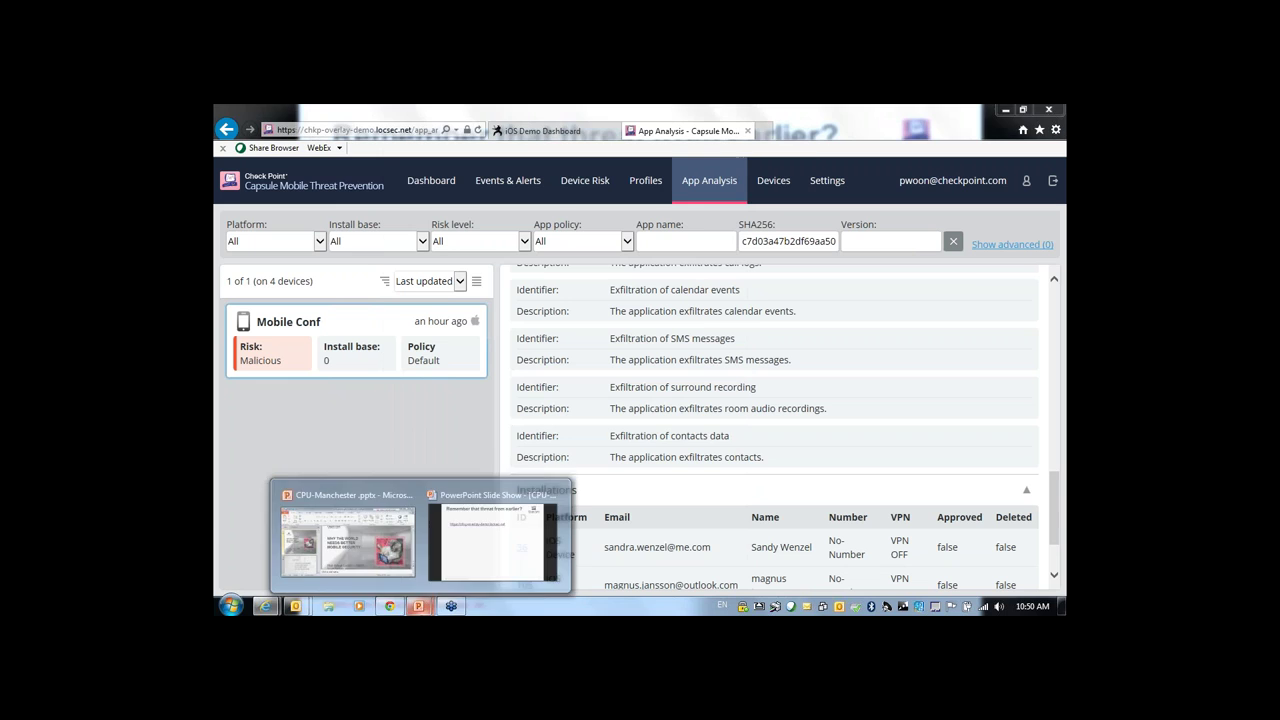
{"action": "left_click", "coordinate": [487, 541]}
{"action": "left_click", "coordinate": [566, 457]}
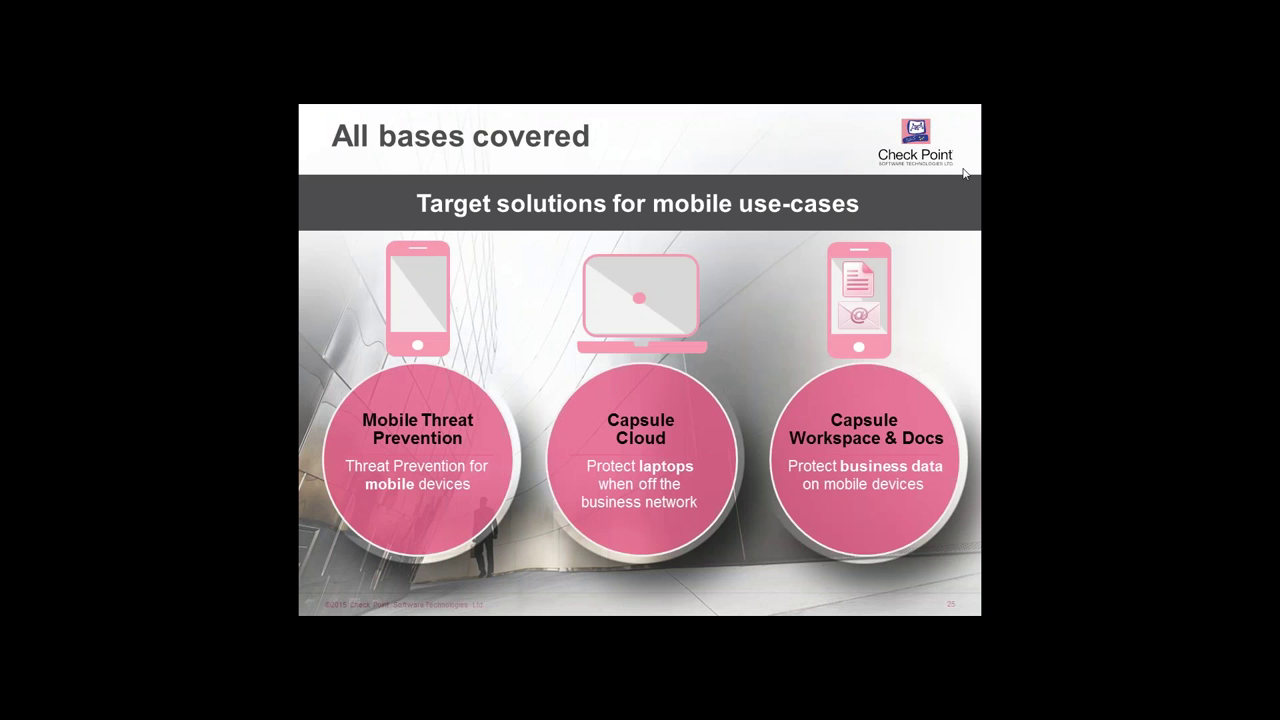
{"action": "left_click", "coordinate": [718, 144]}
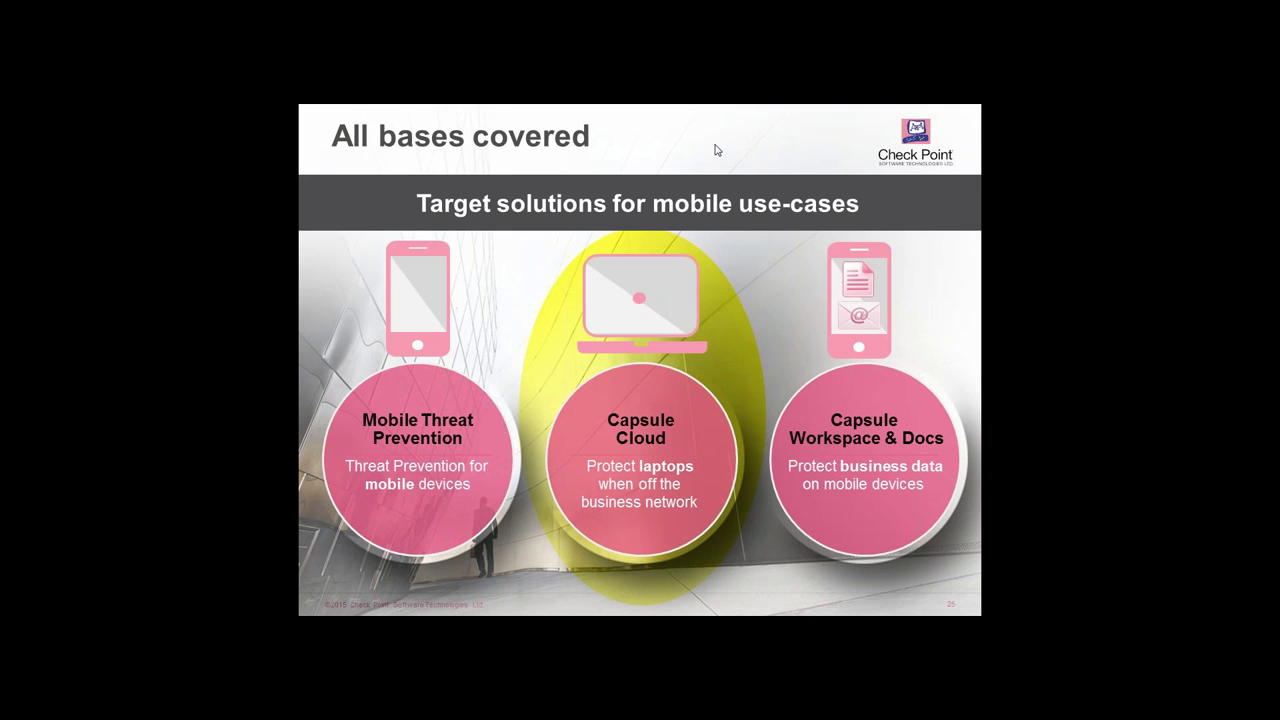